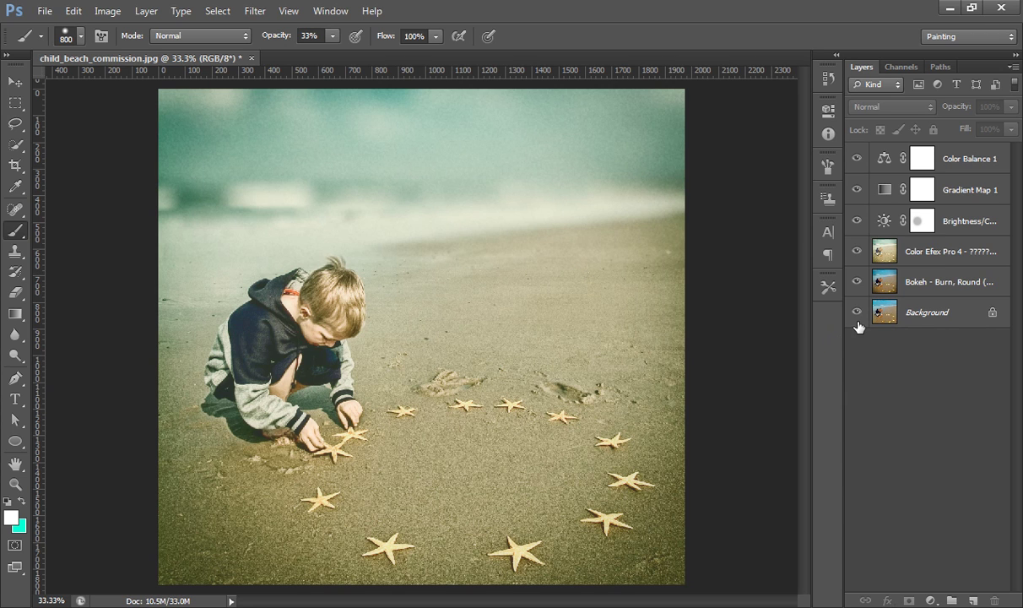
Step: Hide and then reshow the edit layers to compare the finished edit with the original photo
{"action": "left_click_drag", "start_coordinate": [858, 283], "coordinate": [859, 169]}
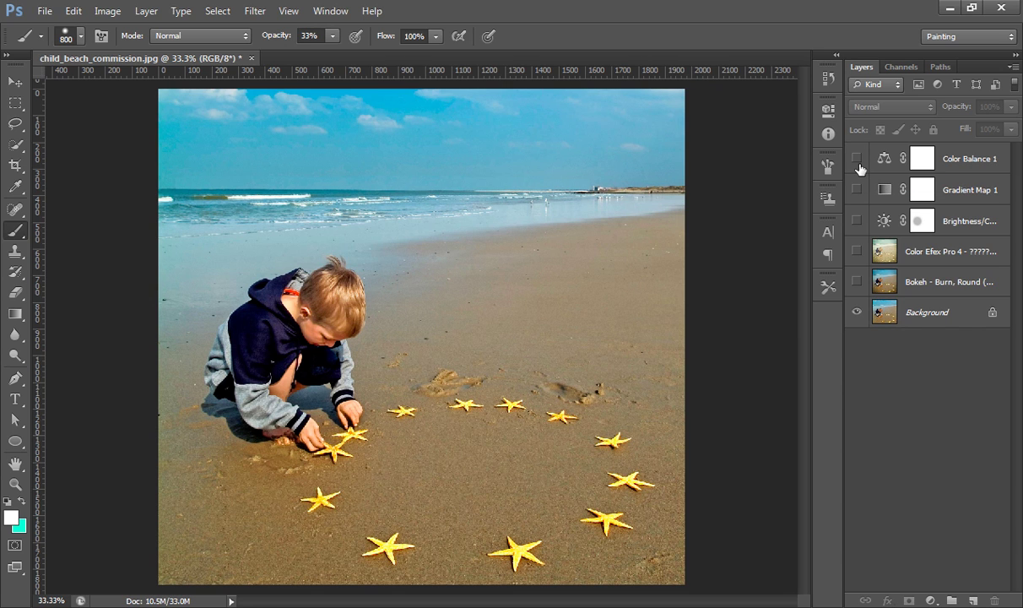
{"action": "left_click_drag", "start_coordinate": [856, 281], "coordinate": [858, 163]}
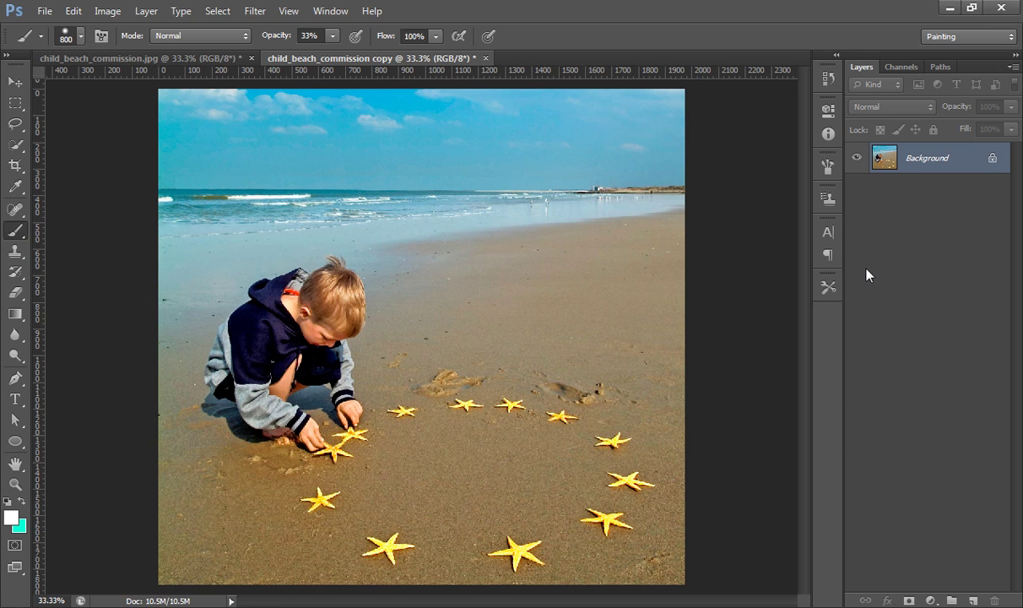
Step: Duplicate the Background onto a new layer with Ctrl+J and launch the Alien Skin Bokeh 2 filter
{"action": "key", "text": "v"}
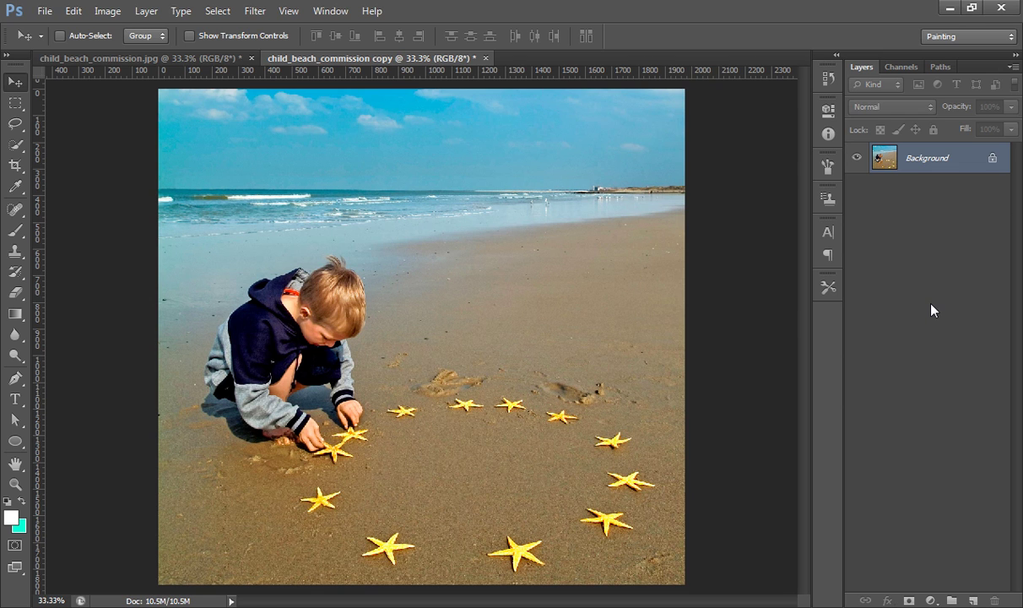
{"action": "key", "text": "ctrl+j"}
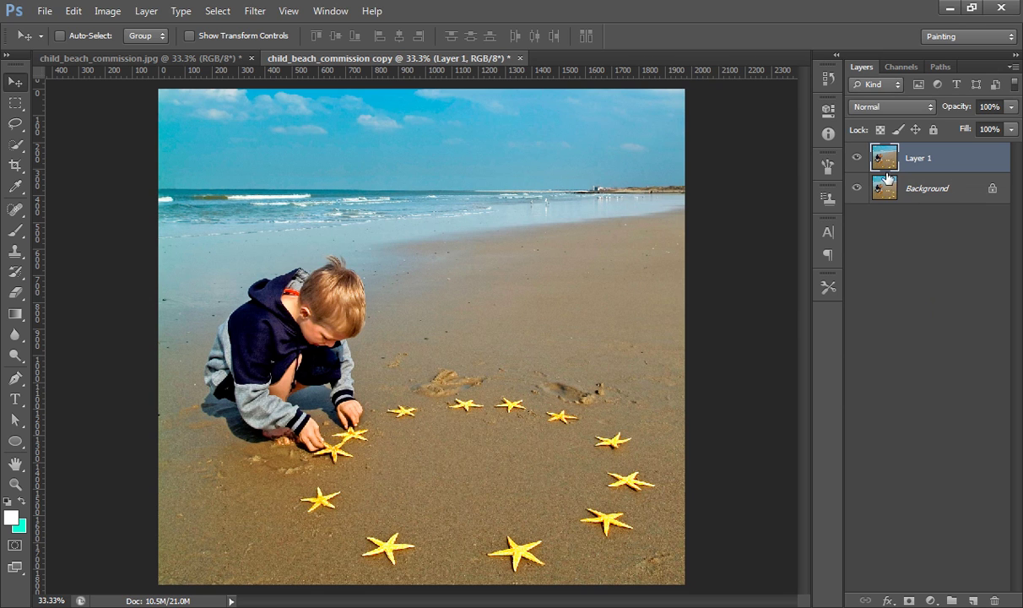
{"action": "left_click", "coordinate": [255, 10]}
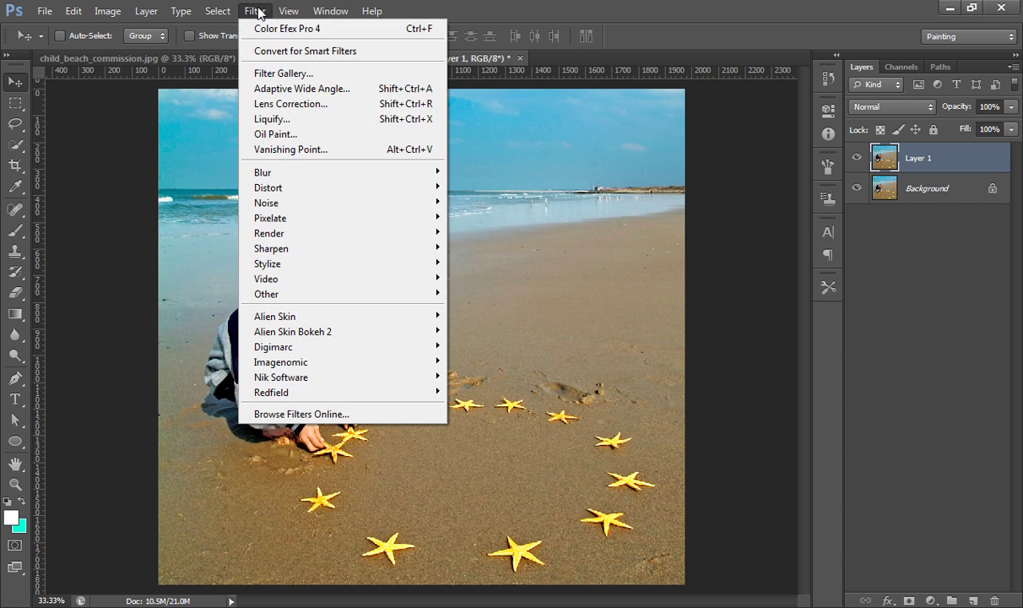
{"action": "left_click", "coordinate": [618, 42]}
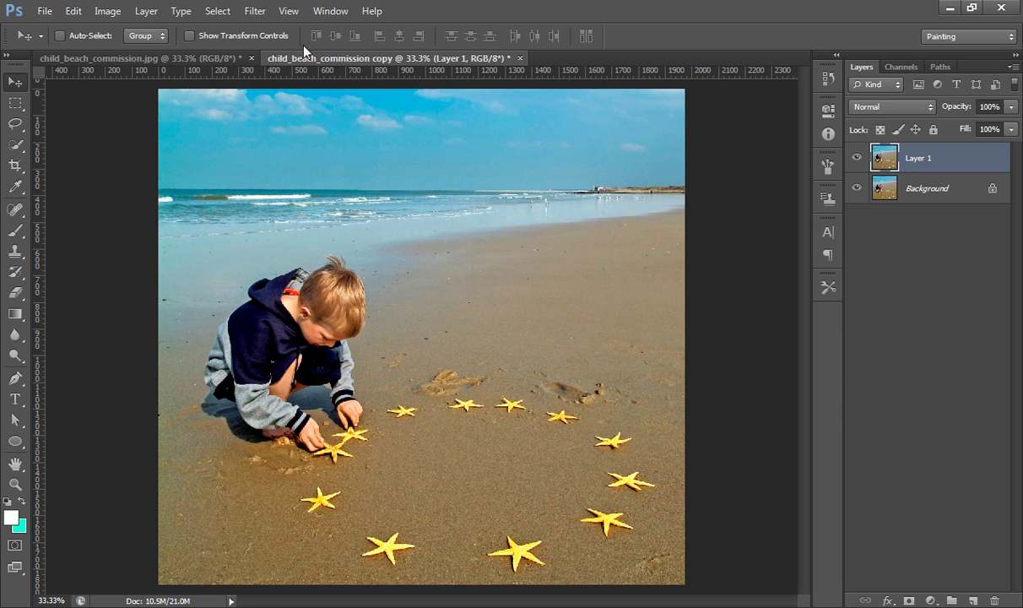
{"action": "left_click", "coordinate": [254, 12]}
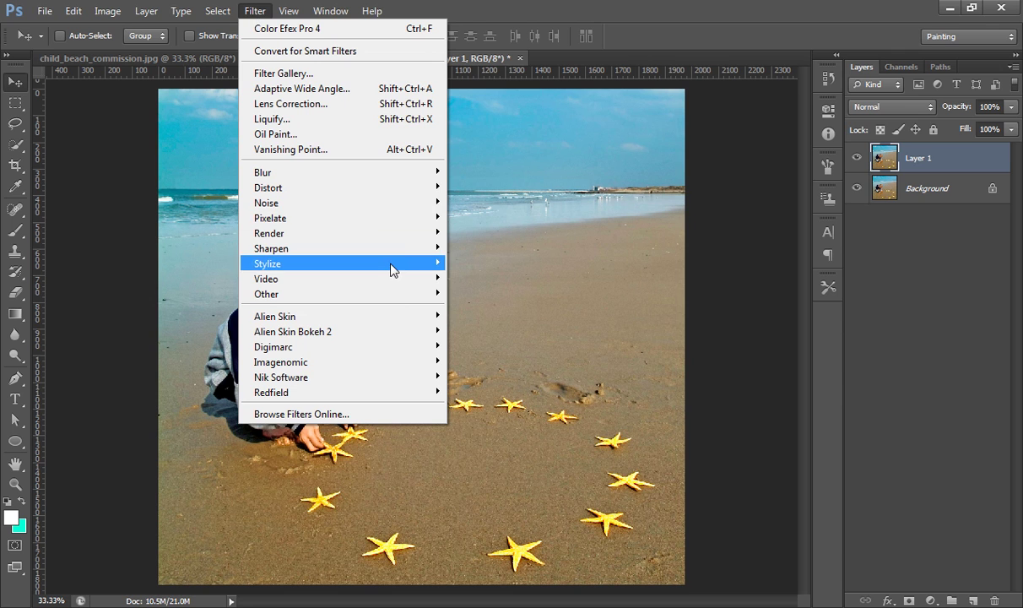
{"action": "mouse_move", "coordinate": [293, 332]}
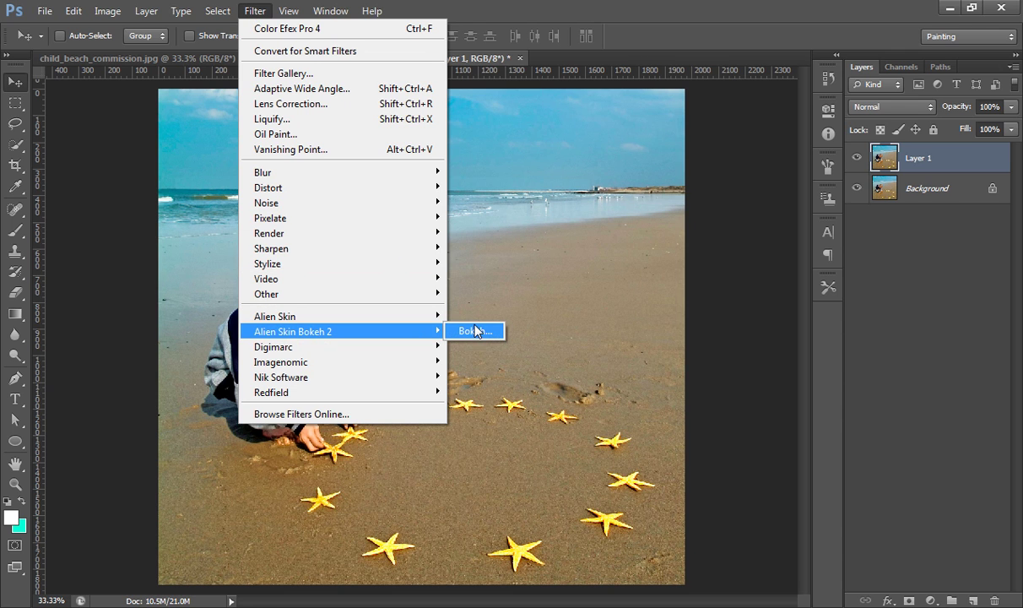
{"action": "left_click", "coordinate": [476, 331]}
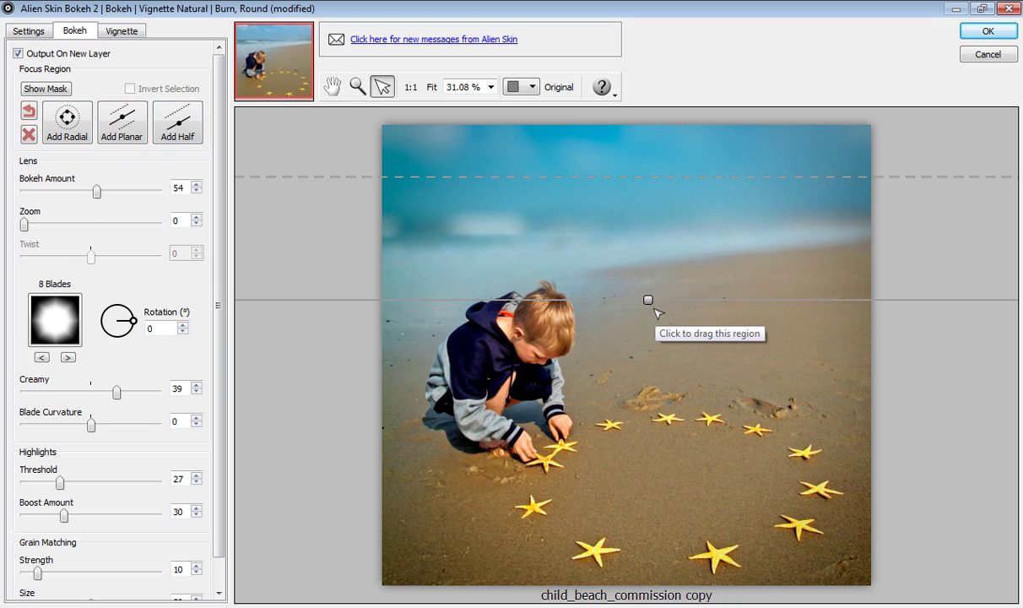
Step: Compare several Traditional Lenses presets and settle on Canon 85mm f/1.2L @ f/1.2
{"action": "left_click", "coordinate": [173, 125]}
{"action": "left_click", "coordinate": [30, 31]}
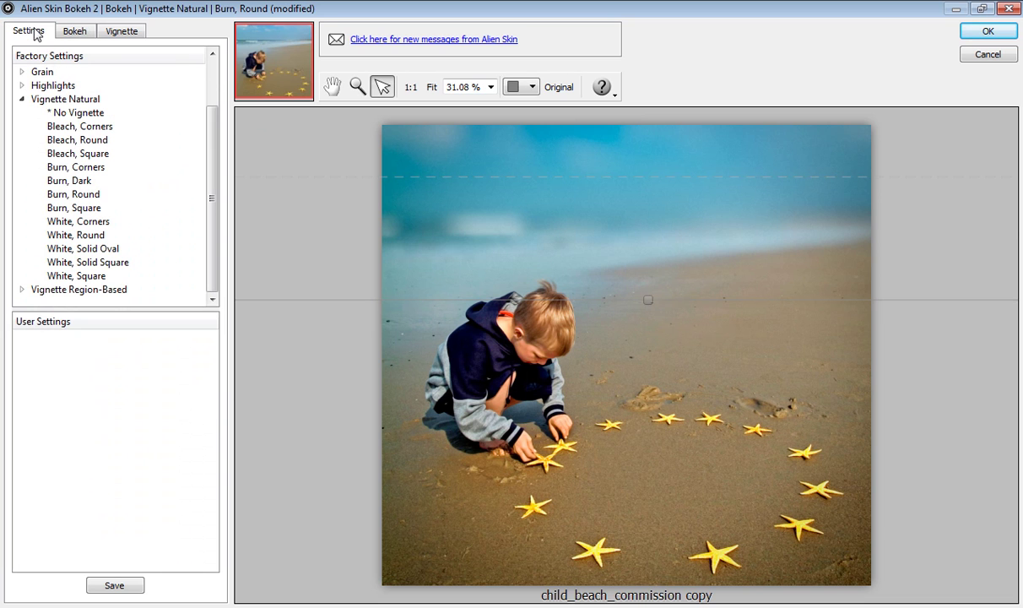
{"action": "left_click", "coordinate": [24, 99]}
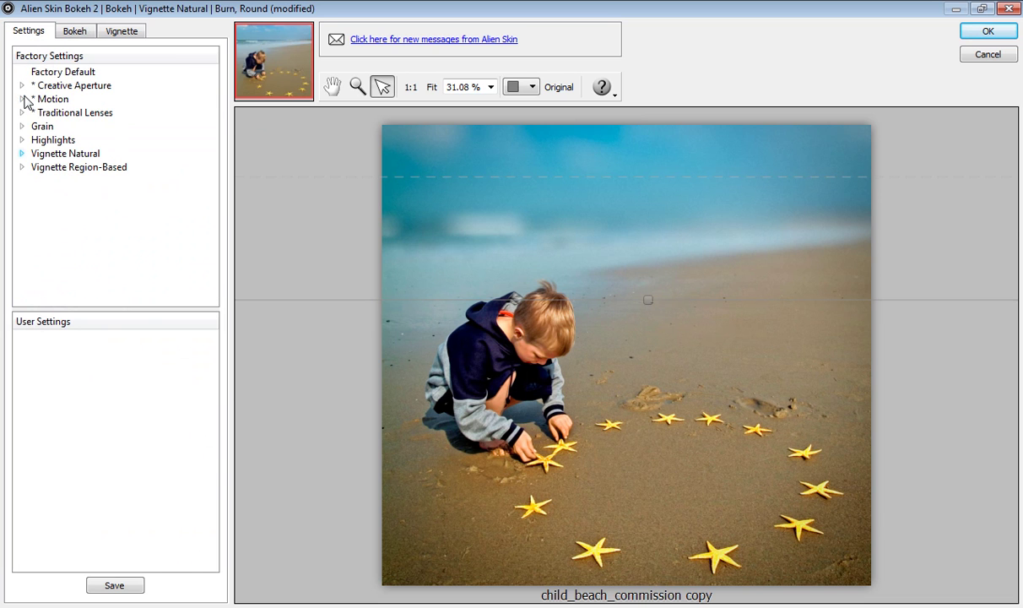
{"action": "left_click", "coordinate": [24, 113]}
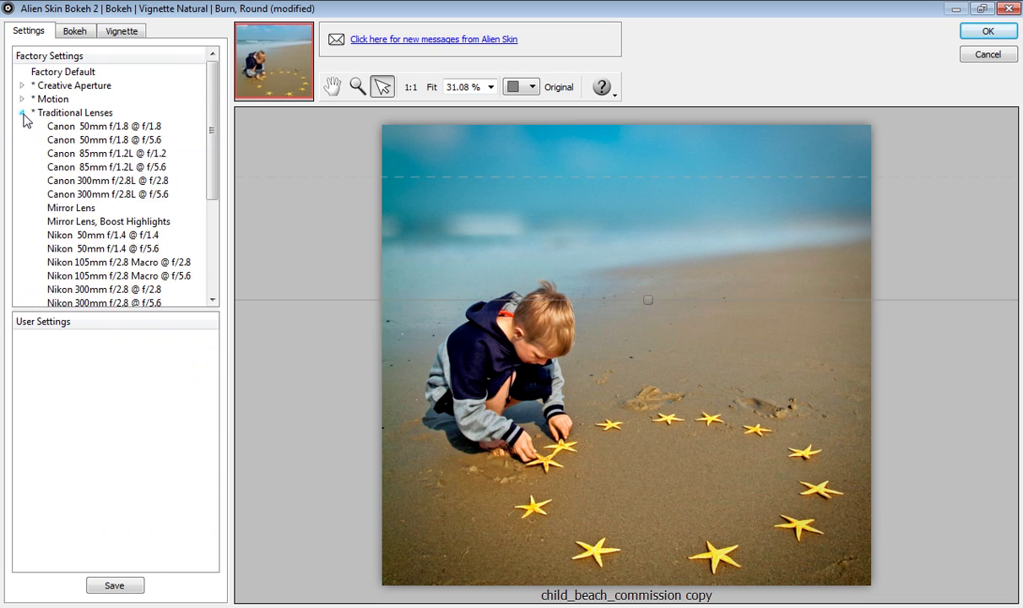
{"action": "left_click", "coordinate": [90, 172]}
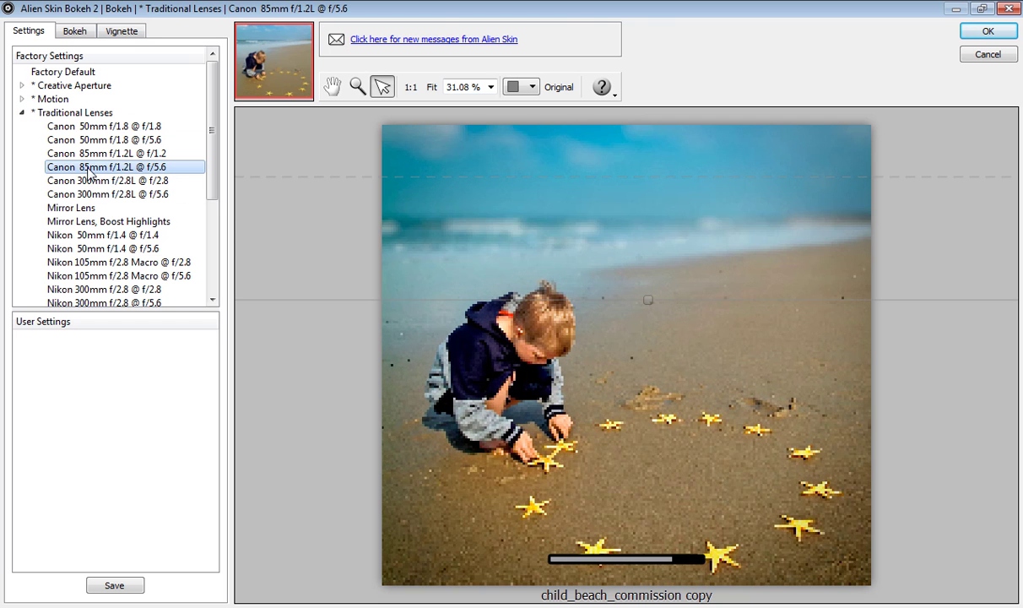
{"action": "left_click", "coordinate": [88, 156]}
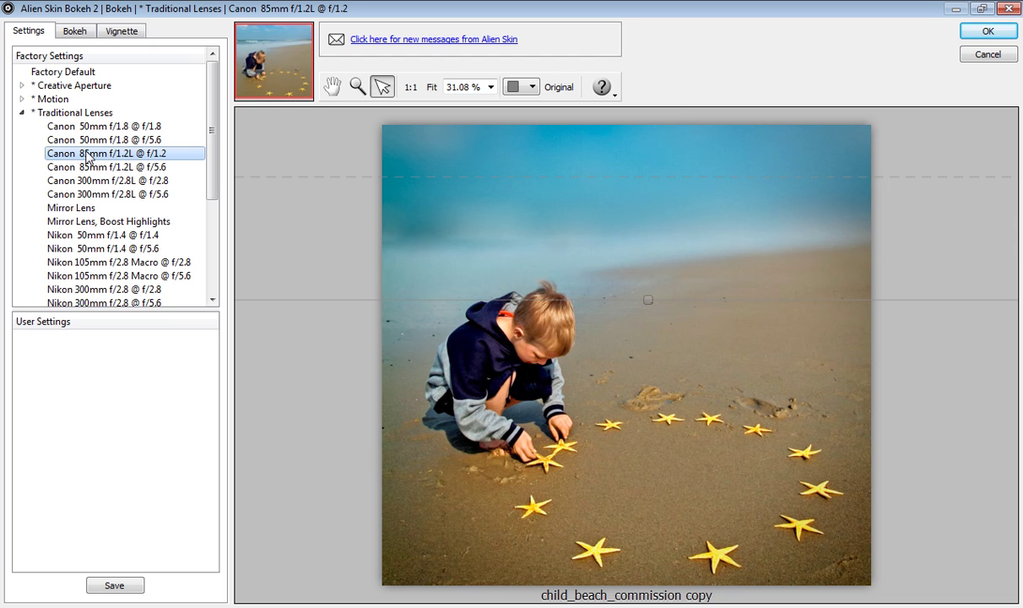
{"action": "left_click", "coordinate": [88, 141]}
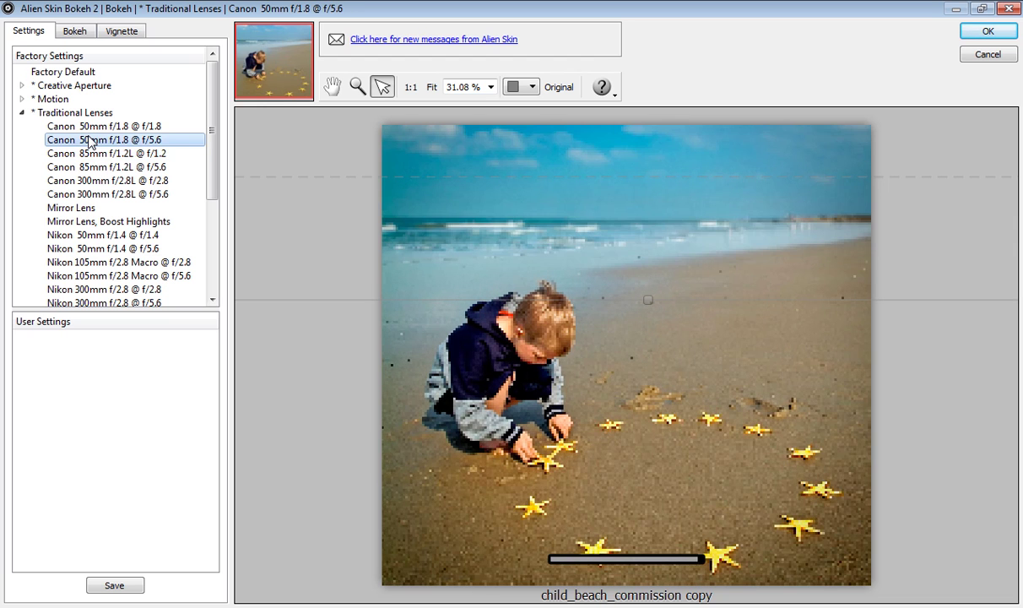
{"action": "left_click", "coordinate": [97, 156]}
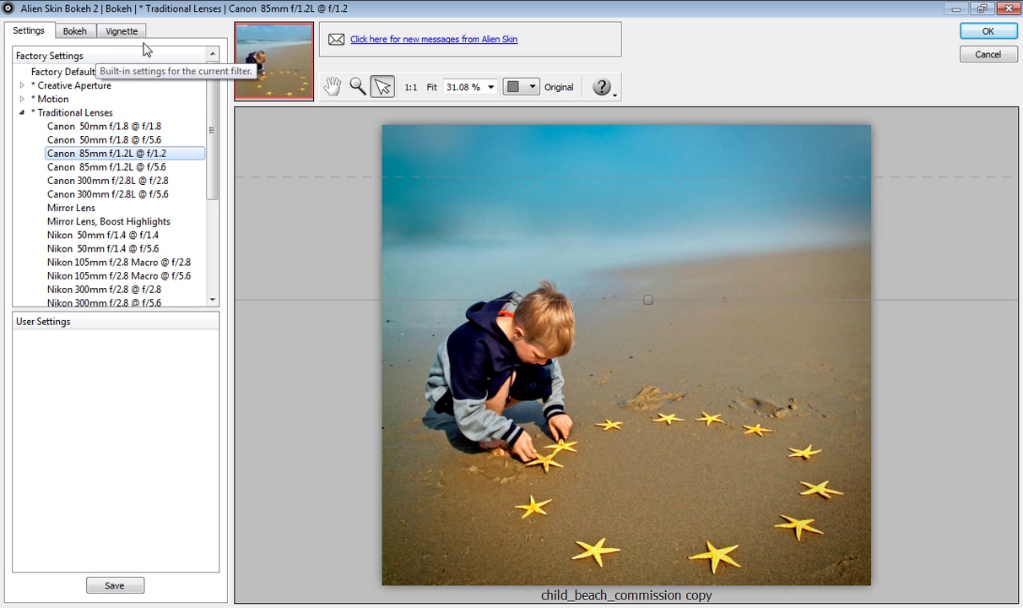
Step: Raise the planar focus line across the boy's head and commit the Bokeh blur with OK
{"action": "left_click", "coordinate": [75, 32]}
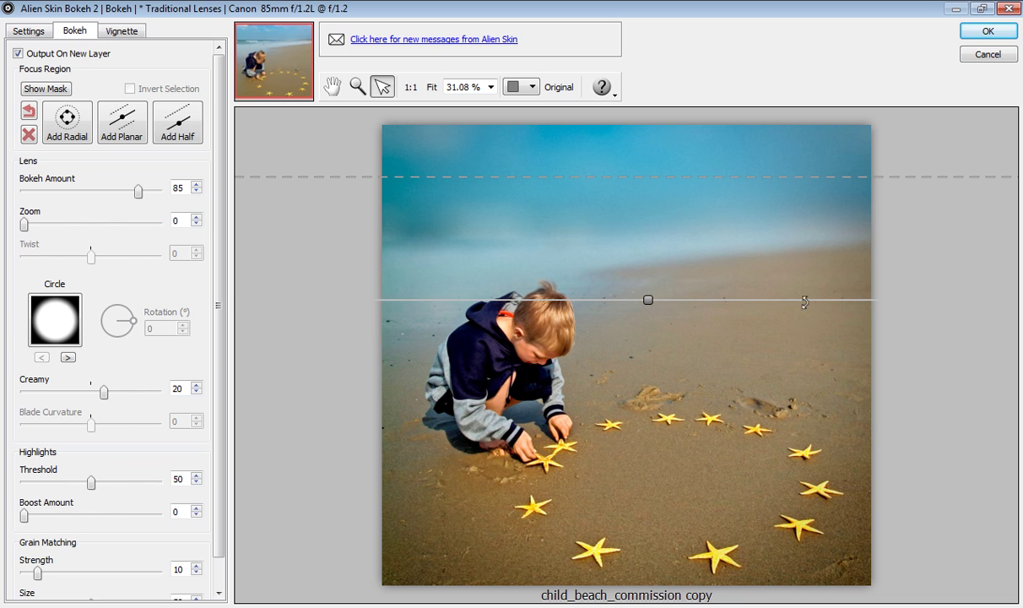
{"action": "mouse_move", "coordinate": [657, 299]}
{"action": "left_mouse_down"}
{"action": "mouse_move", "coordinate": [648, 299]}
{"action": "mouse_move", "coordinate": [649, 279]}
{"action": "mouse_move", "coordinate": [648, 297]}
{"action": "left_mouse_up"}
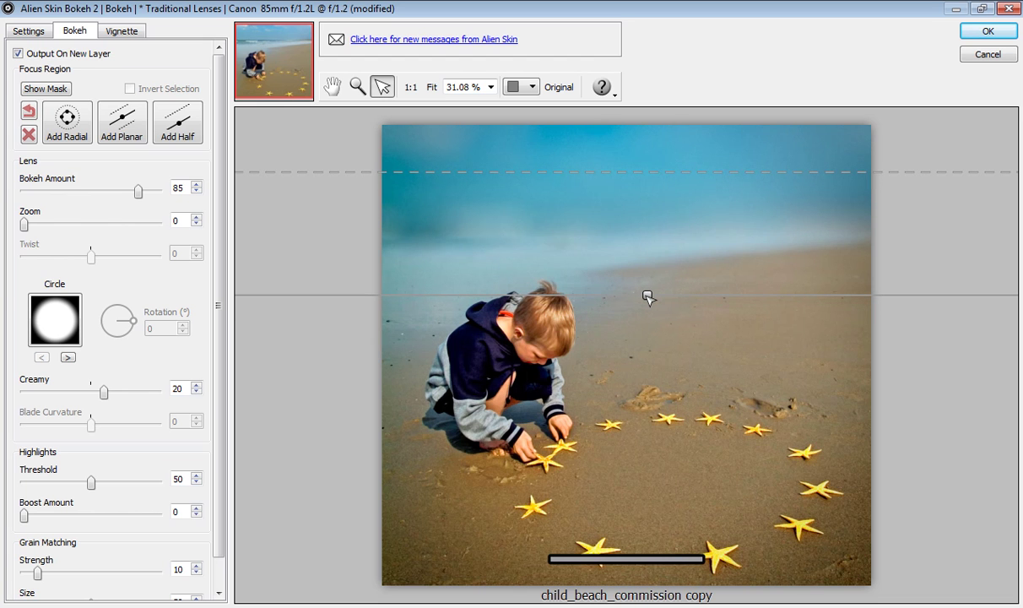
{"action": "left_click_drag", "start_coordinate": [647, 297], "coordinate": [647, 294]}
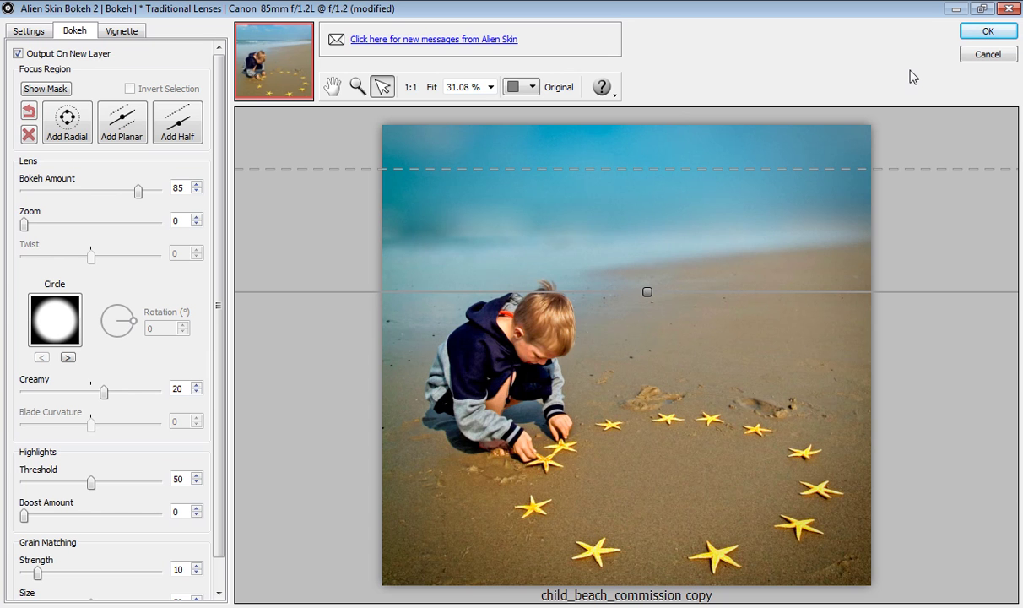
{"action": "left_click", "coordinate": [989, 34]}
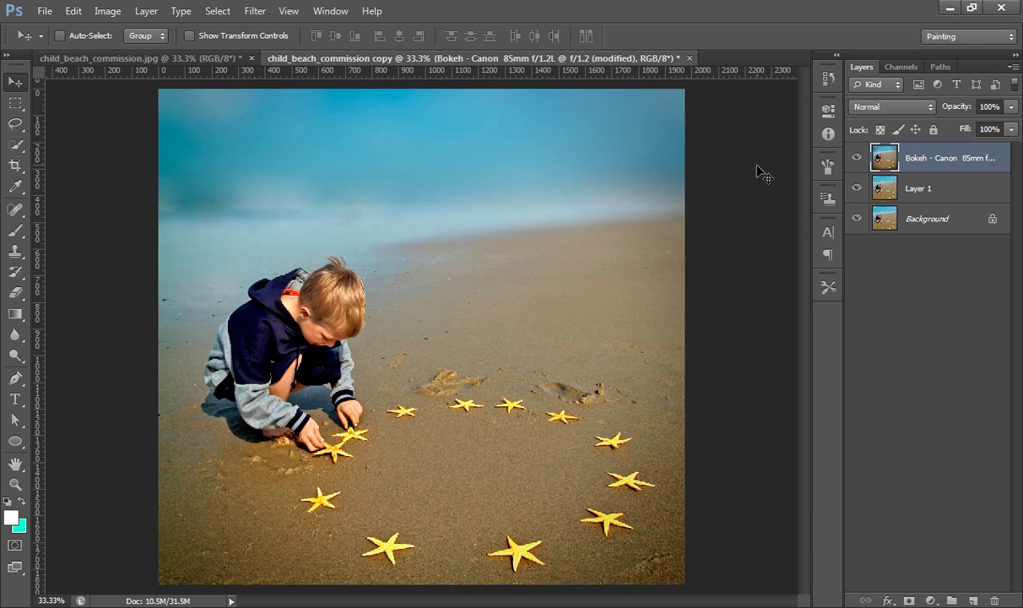
Step: Toggle the Bokeh layer's visibility to compare, then launch Nik Color Efex Pro 4 on it
{"action": "left_click", "coordinate": [857, 157]}
{"action": "left_click", "coordinate": [858, 161]}
{"action": "left_click", "coordinate": [258, 12]}
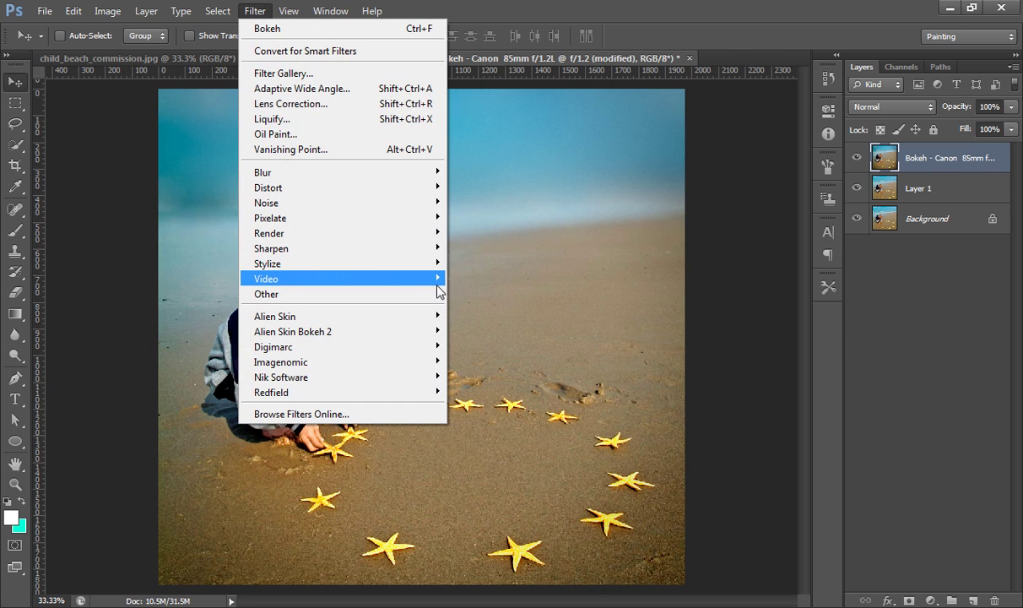
{"action": "mouse_move", "coordinate": [281, 377]}
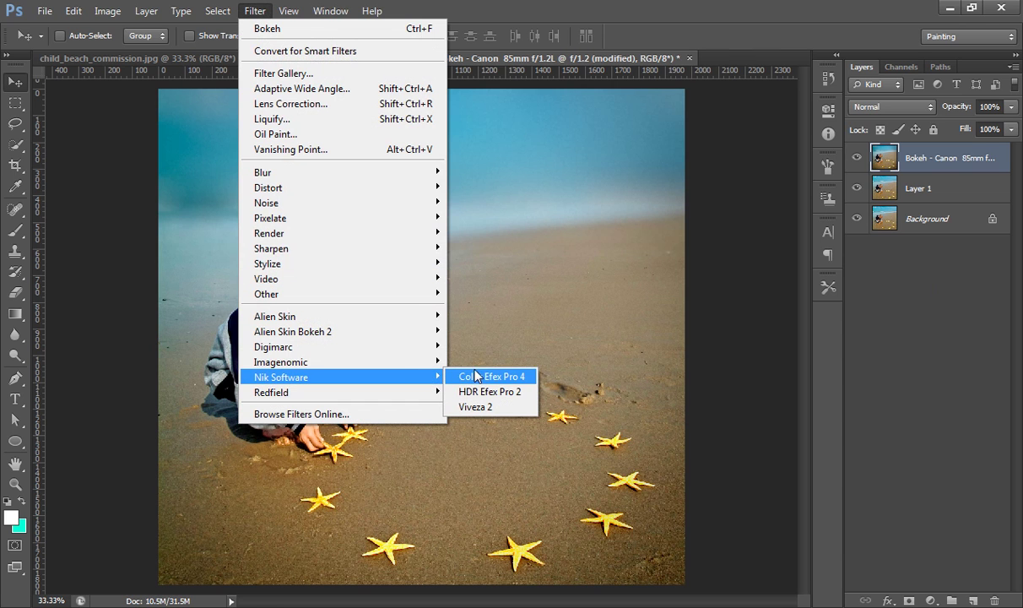
{"action": "left_click", "coordinate": [475, 376]}
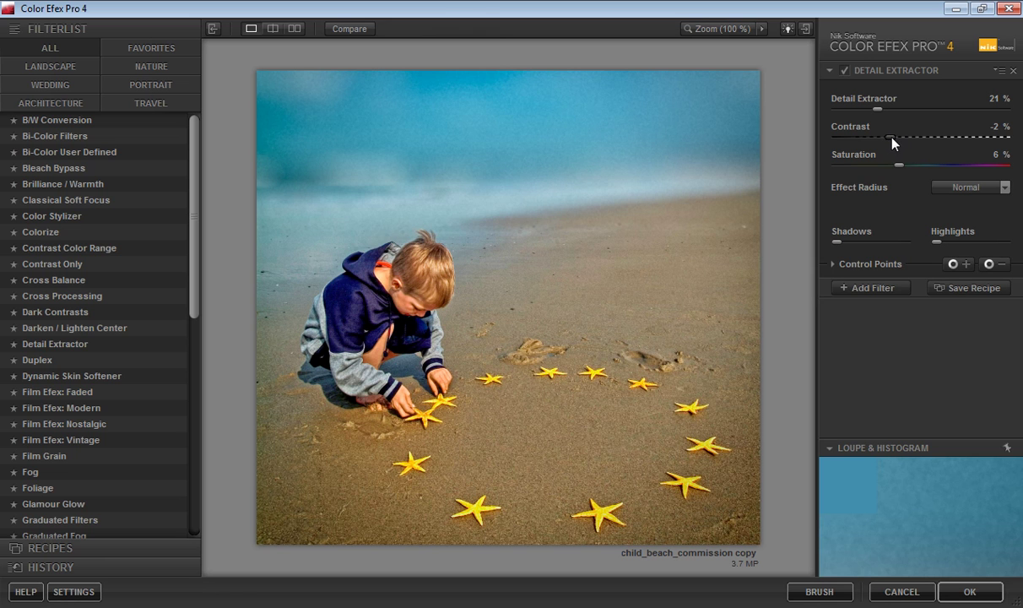
Step: Lower Detail Extractor contrast to -32% and saturation to -6%, checking it off and on, then add a second filter
{"action": "left_click_drag", "start_coordinate": [892, 137], "coordinate": [858, 138]}
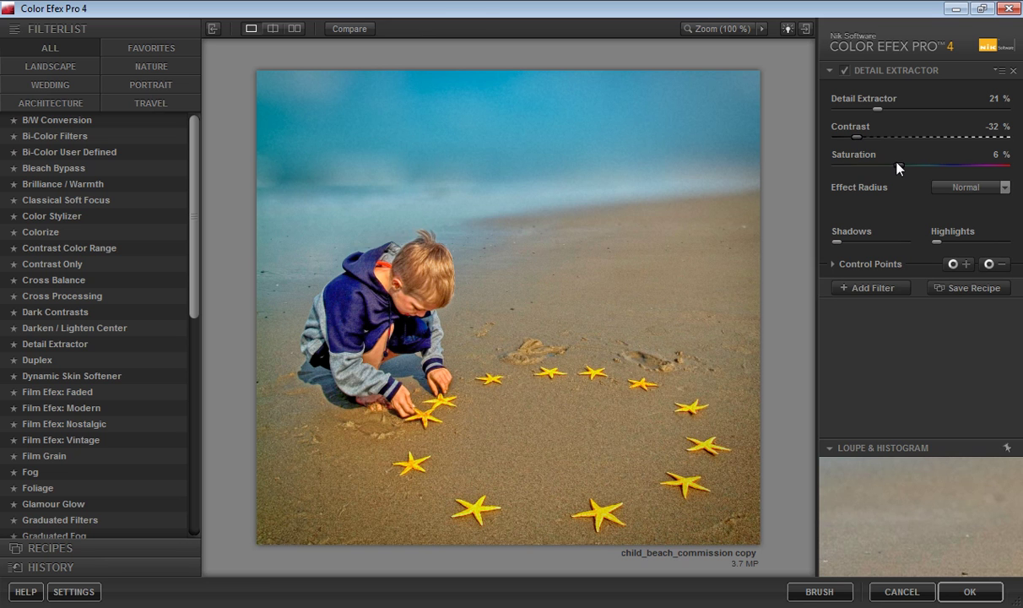
{"action": "left_click_drag", "start_coordinate": [896, 167], "coordinate": [884, 169]}
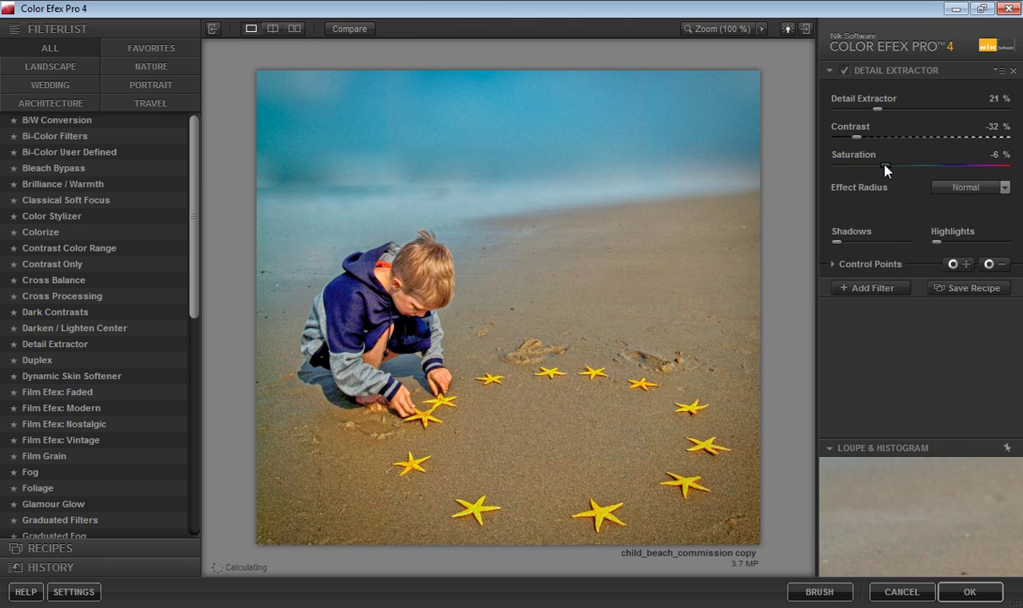
{"action": "left_click", "coordinate": [845, 71]}
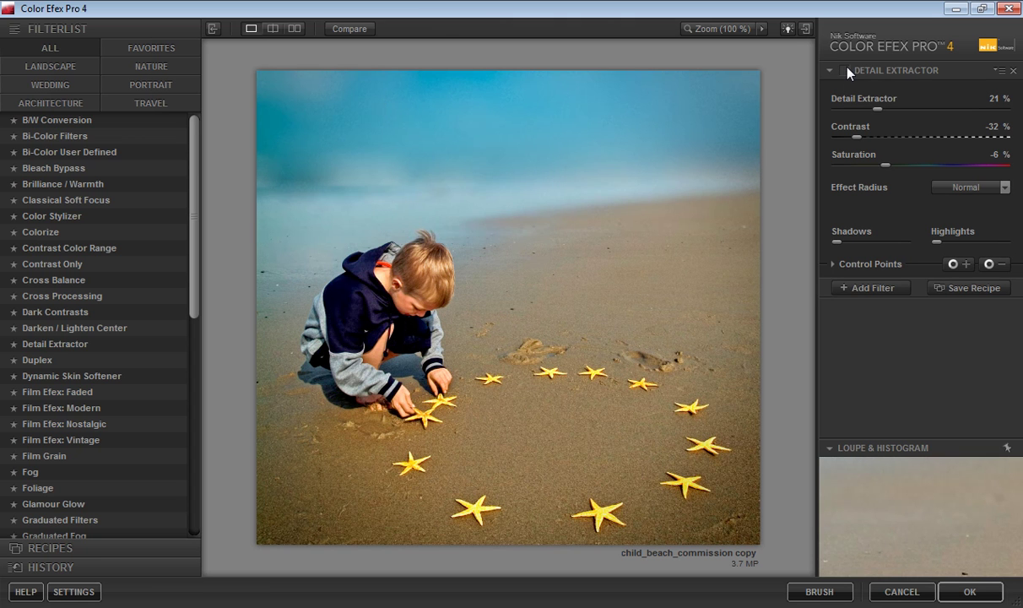
{"action": "left_click", "coordinate": [846, 71]}
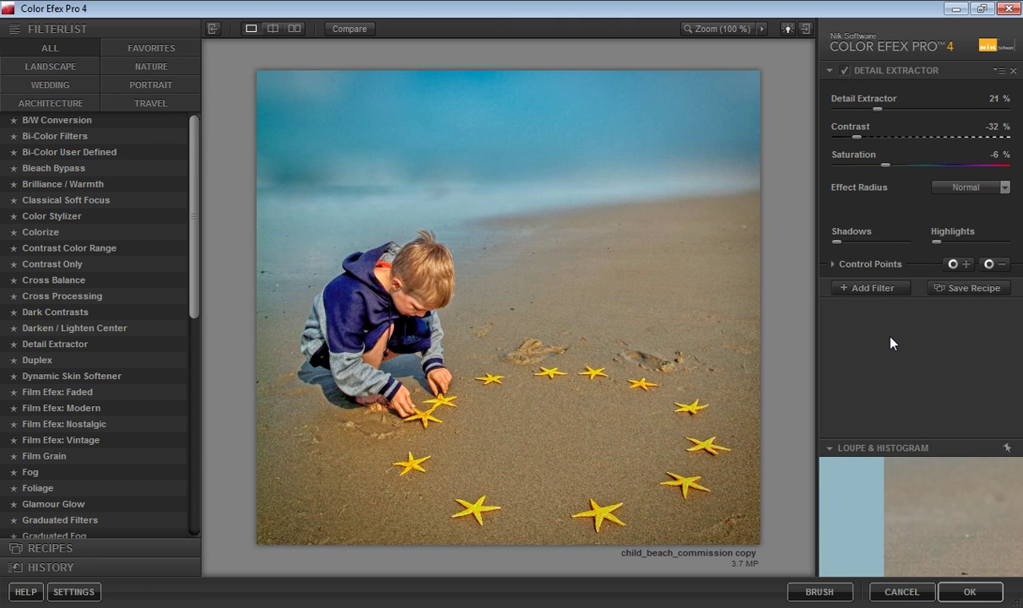
{"action": "left_click", "coordinate": [849, 290]}
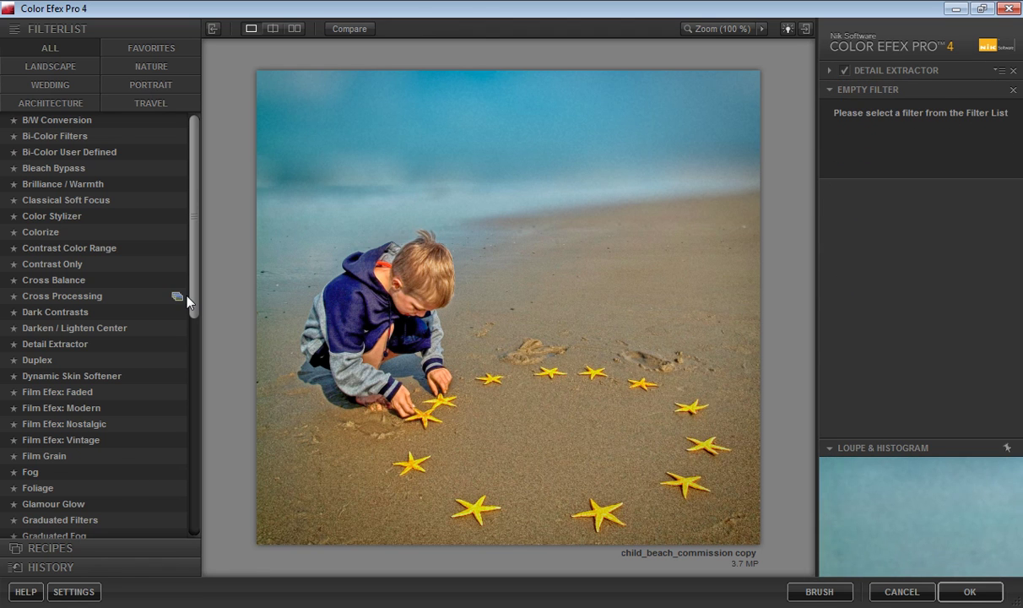
Step: Add Film Efex: Vintage with the vignette at -6% and grain per pixel at 190
{"action": "left_click", "coordinate": [174, 67]}
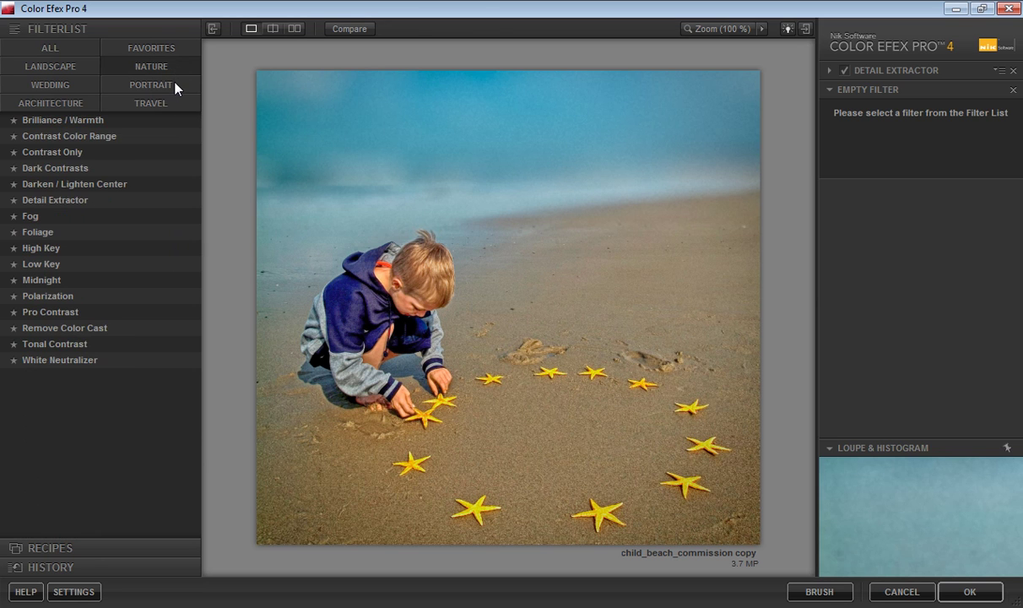
{"action": "left_click", "coordinate": [175, 85]}
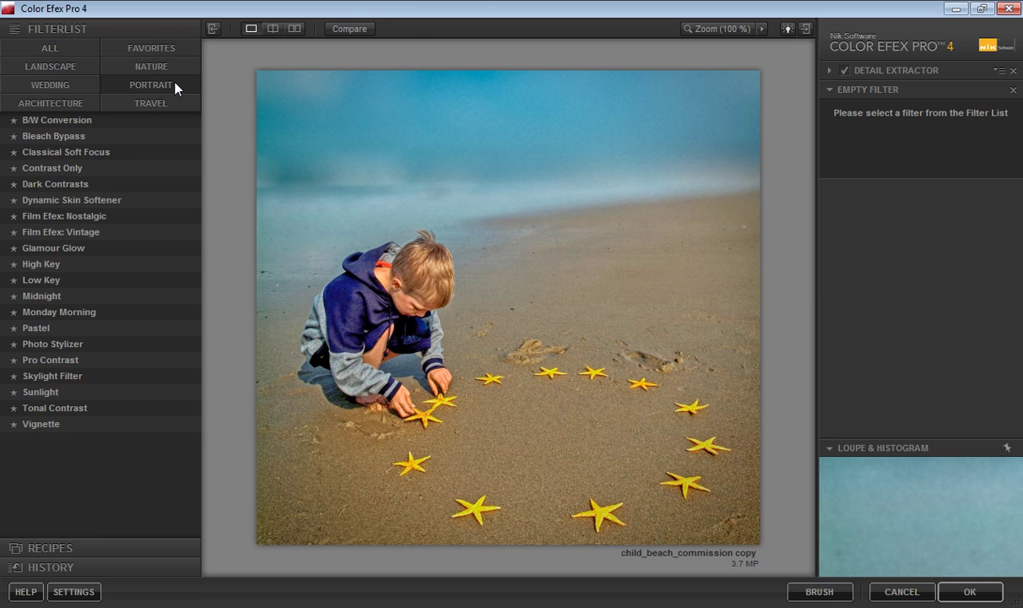
{"action": "left_click", "coordinate": [87, 233]}
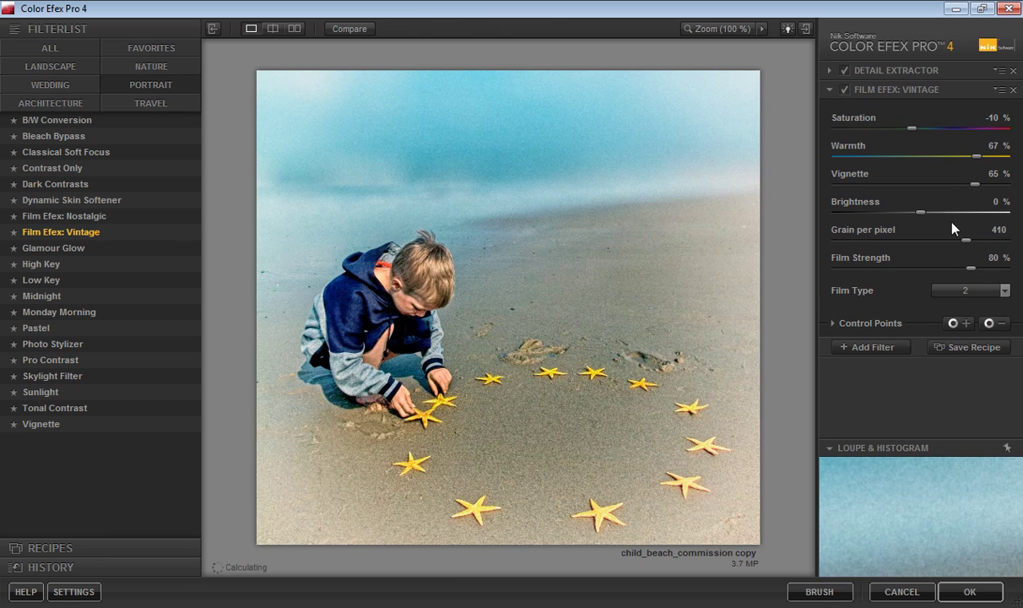
{"action": "left_click_drag", "start_coordinate": [973, 184], "coordinate": [913, 186]}
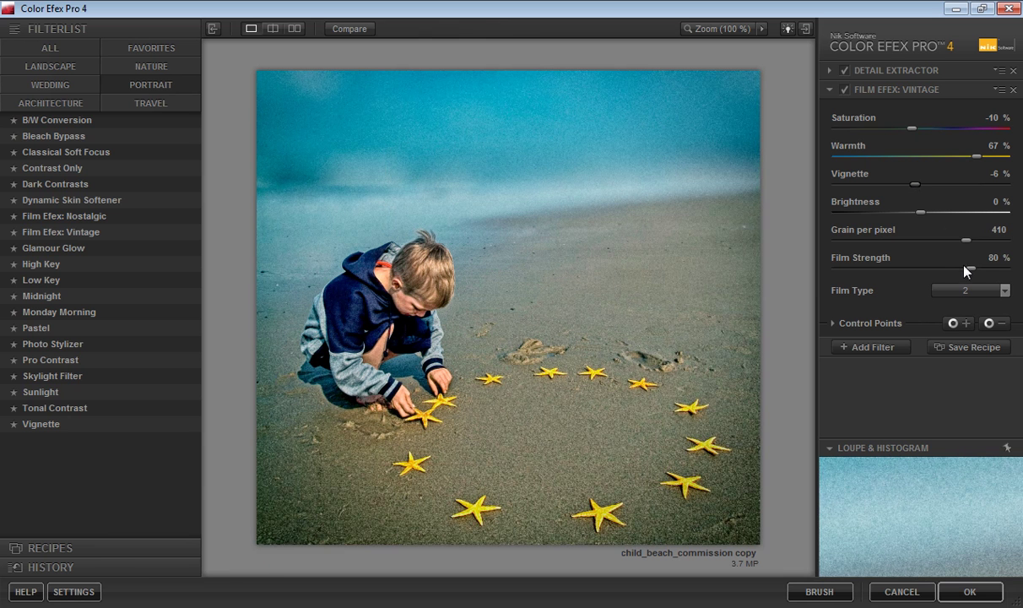
{"action": "left_click_drag", "start_coordinate": [965, 243], "coordinate": [1016, 245]}
{"action": "mouse_move", "coordinate": [1016, 245]}
{"action": "left_mouse_down"}
{"action": "mouse_move", "coordinate": [836, 249]}
{"action": "mouse_move", "coordinate": [1012, 243]}
{"action": "left_mouse_up"}
Step: Choose film type 6, with film strength at 95% and warmth at 90%
{"action": "left_click", "coordinate": [1003, 291]}
{"action": "left_click", "coordinate": [994, 351]}
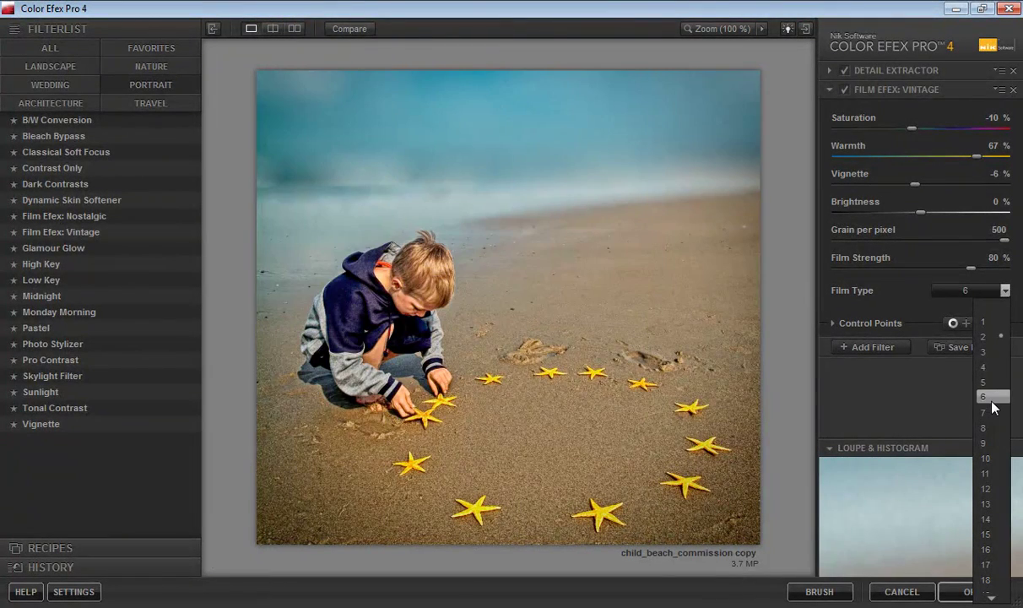
{"action": "left_click", "coordinate": [993, 407]}
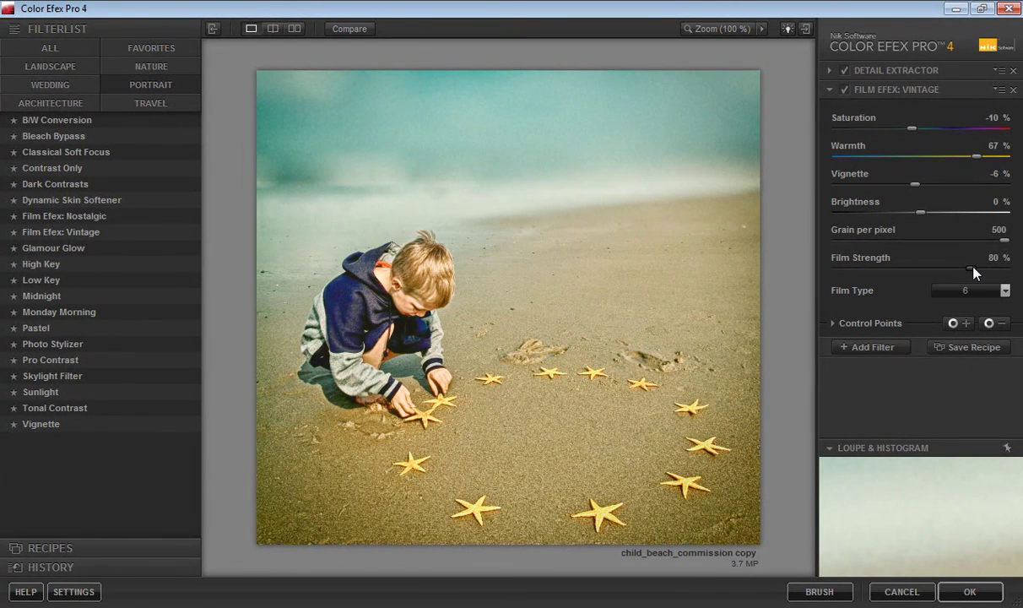
{"action": "left_click_drag", "start_coordinate": [971, 268], "coordinate": [1010, 269]}
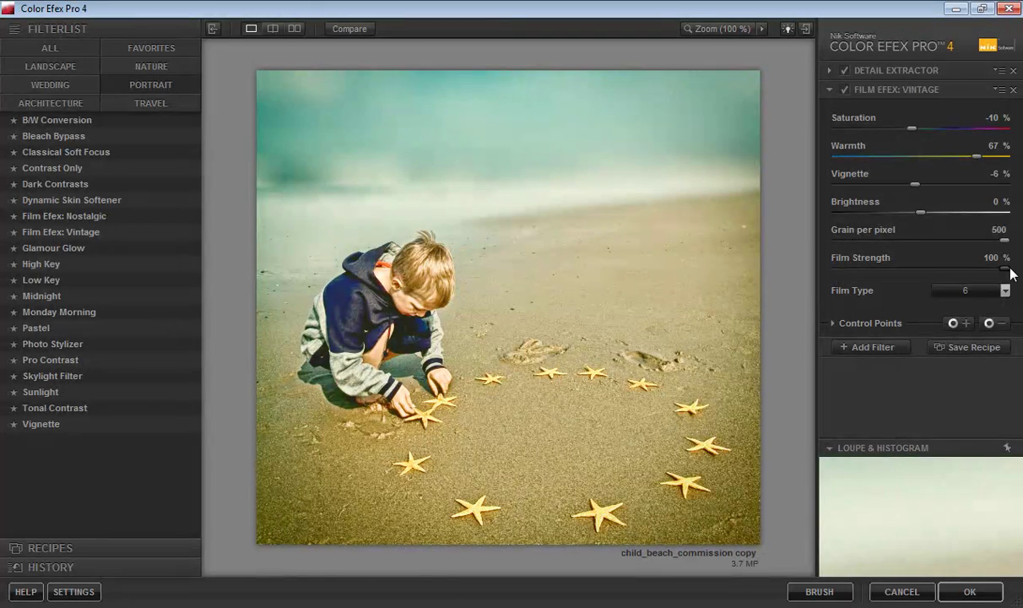
{"action": "left_click_drag", "start_coordinate": [1009, 269], "coordinate": [998, 270]}
{"action": "left_click_drag", "start_coordinate": [976, 158], "coordinate": [996, 157]}
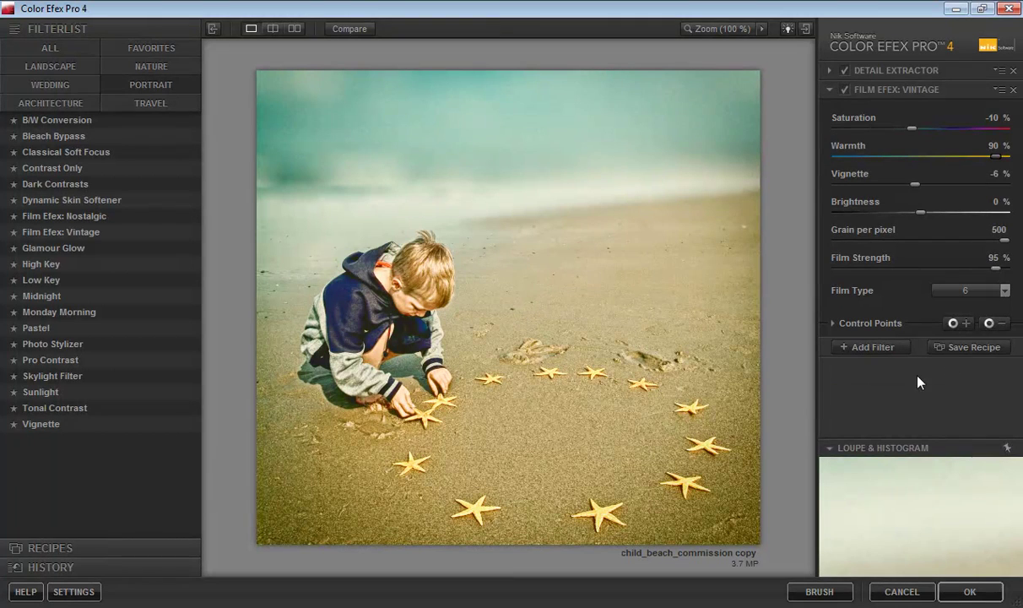
Step: Add a Fog filter set to method 2, then switch it off
{"action": "left_click", "coordinate": [884, 351]}
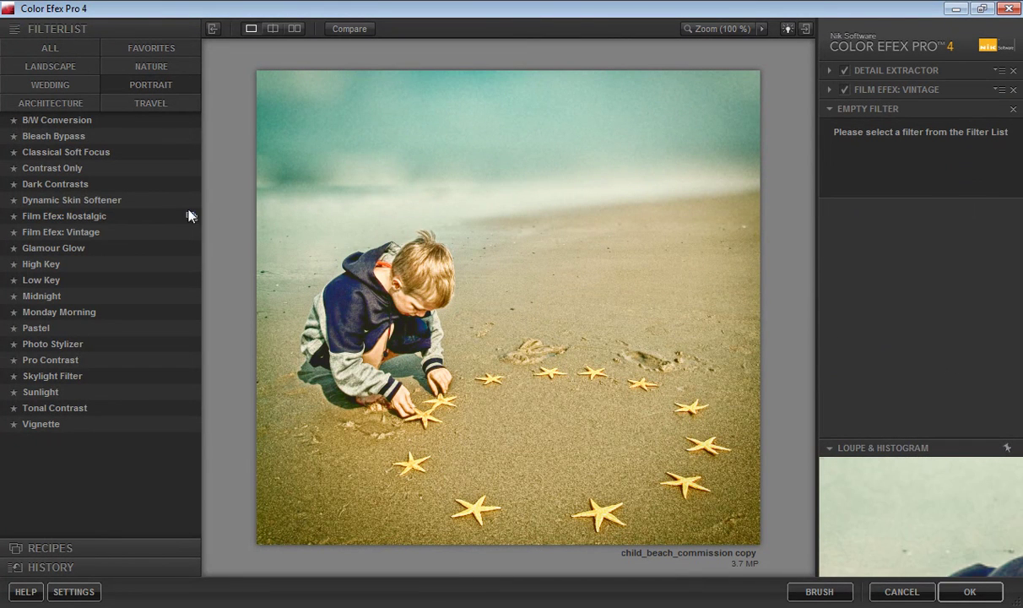
{"action": "left_click", "coordinate": [65, 49]}
{"action": "mouse_move", "coordinate": [93, 456]}
{"action": "left_click", "coordinate": [31, 472]}
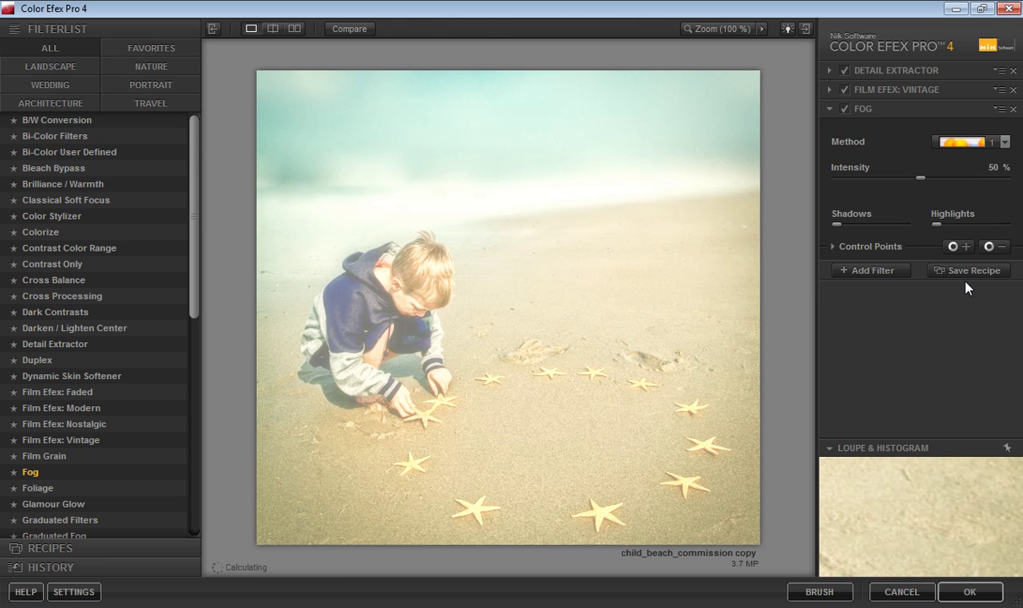
{"action": "left_click", "coordinate": [1004, 142]}
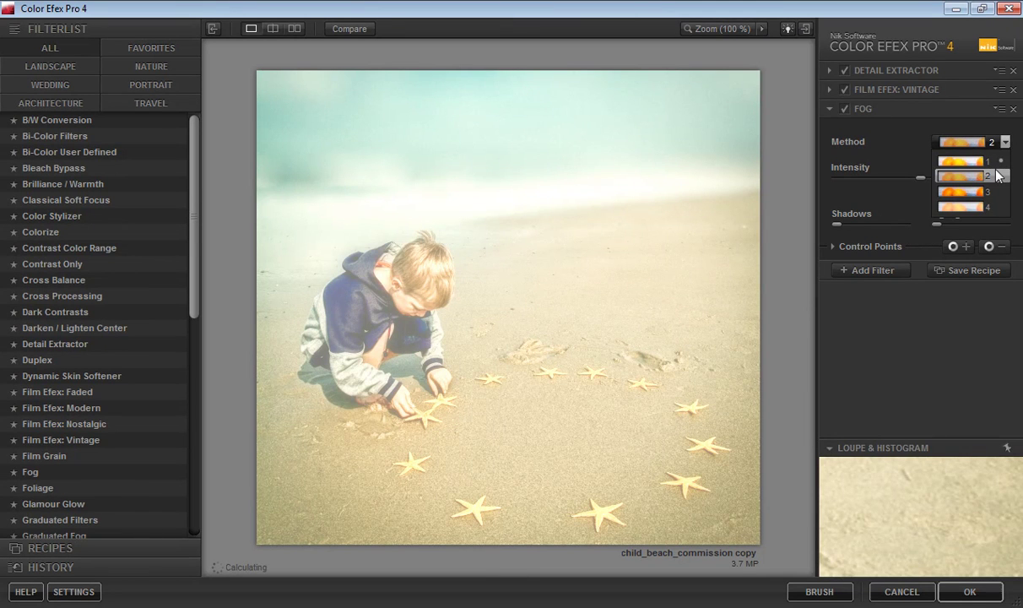
{"action": "left_click", "coordinate": [999, 175]}
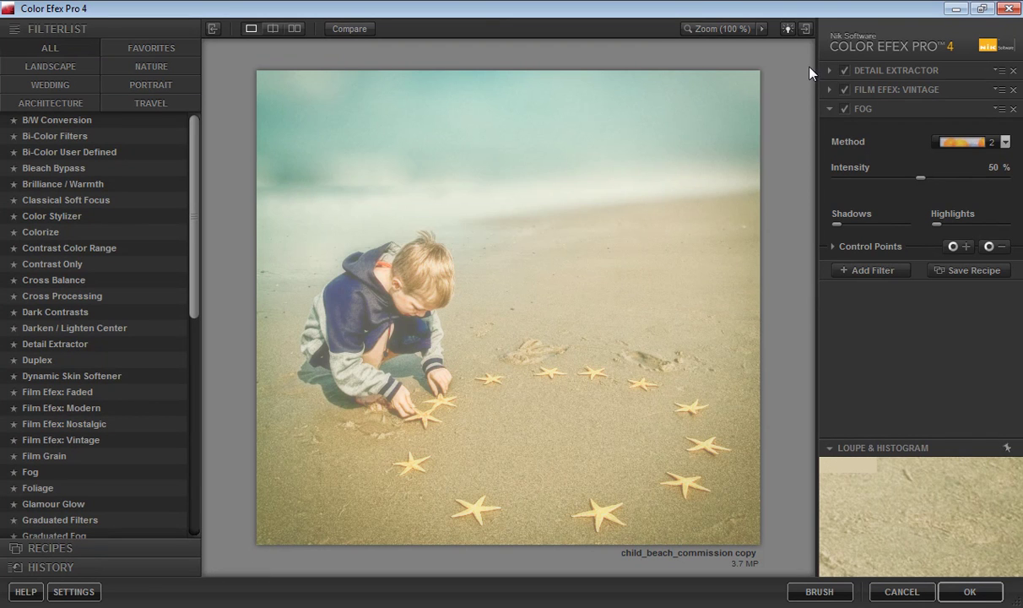
{"action": "left_click", "coordinate": [845, 109]}
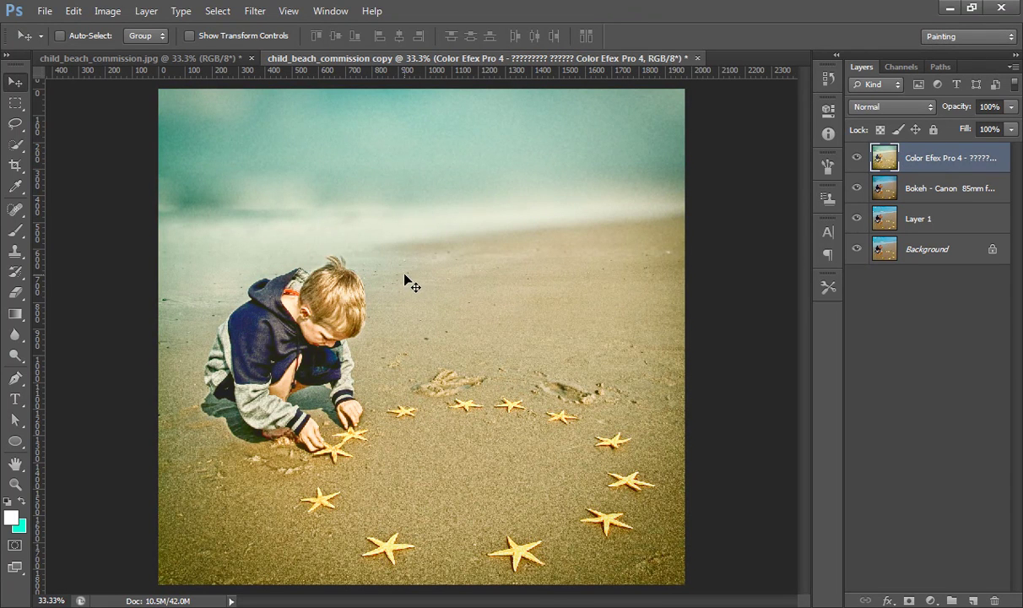
Step: Apply Shadows/Highlights with the shadows amount at 47%, previewing it off and on first
{"action": "left_click", "coordinate": [110, 11]}
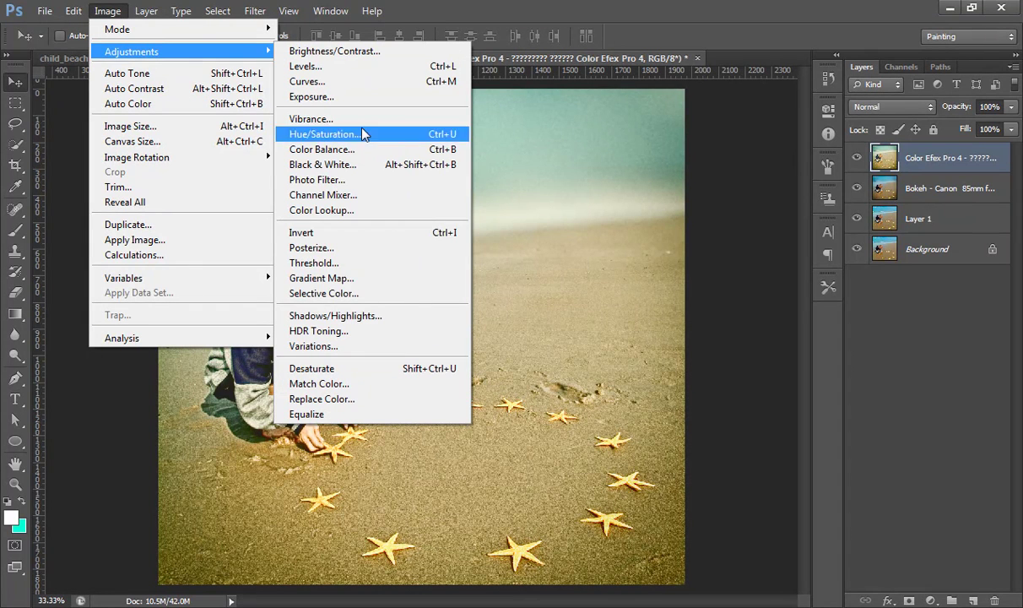
{"action": "mouse_move", "coordinate": [132, 51]}
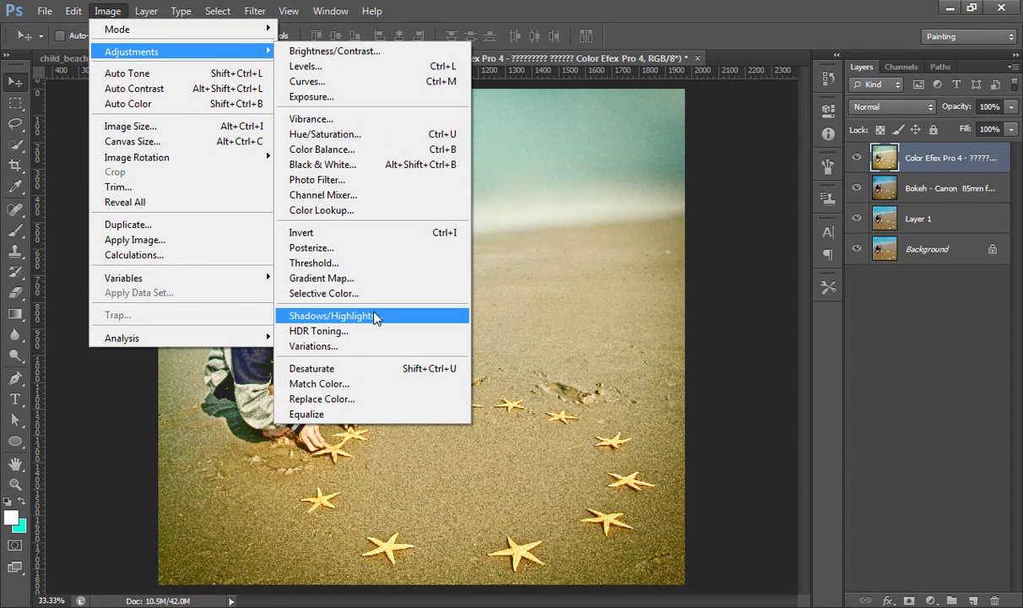
{"action": "left_click", "coordinate": [376, 317]}
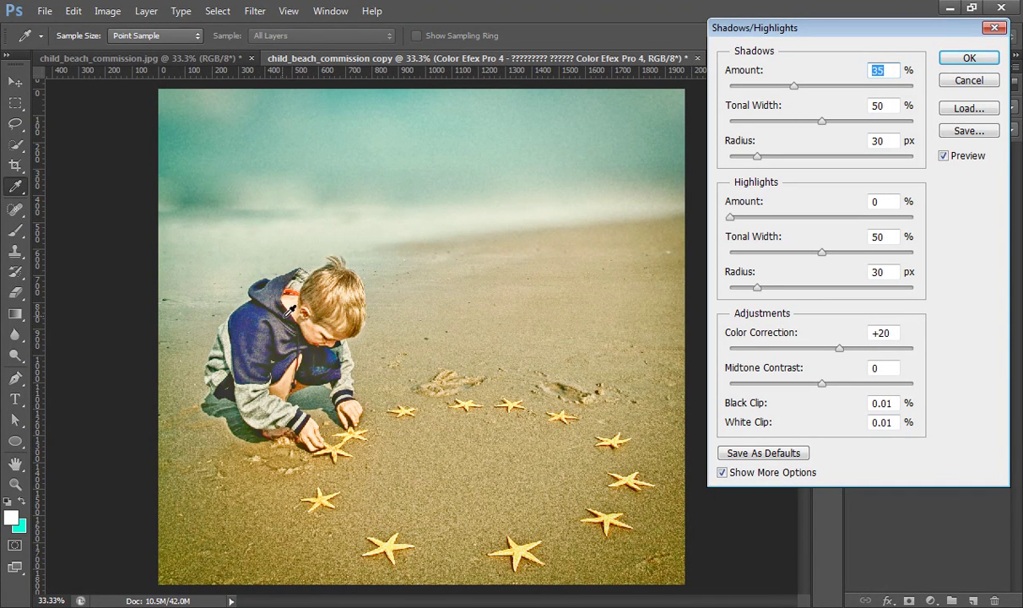
{"action": "left_click", "coordinate": [944, 156]}
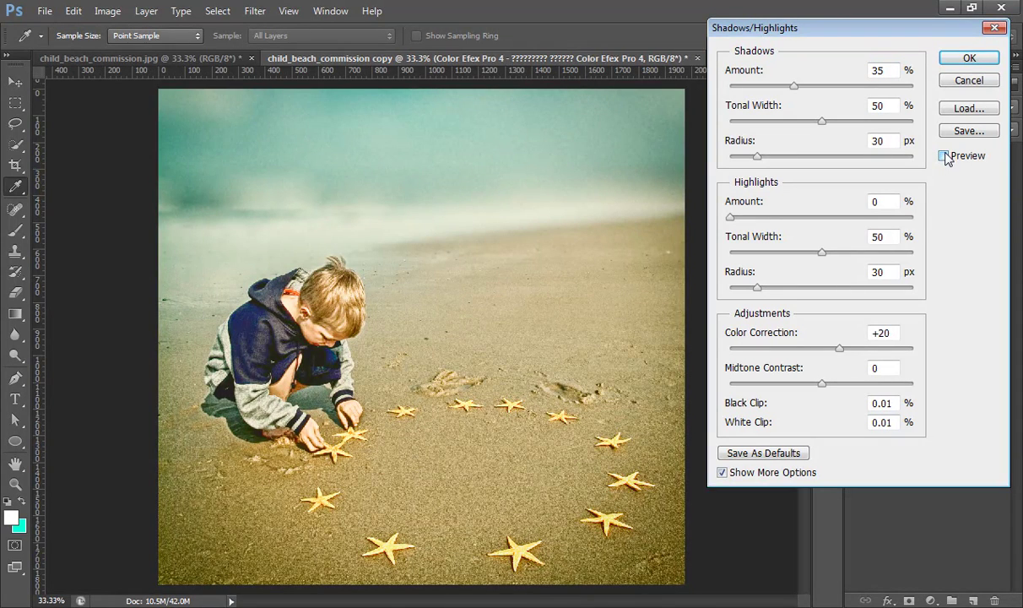
{"action": "left_click", "coordinate": [944, 156]}
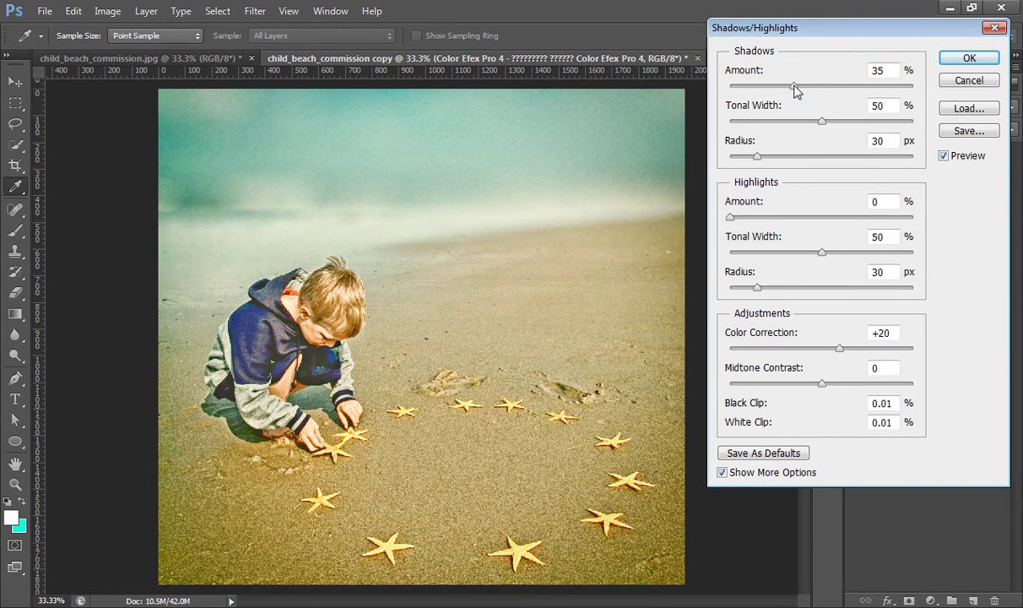
{"action": "left_click_drag", "start_coordinate": [794, 87], "coordinate": [817, 87]}
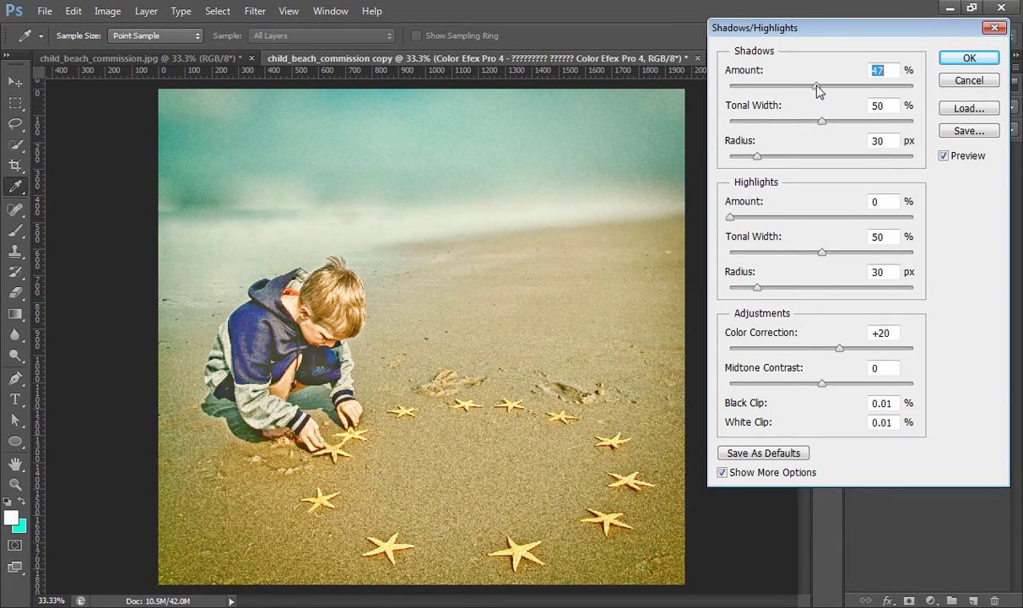
{"action": "left_click", "coordinate": [963, 59]}
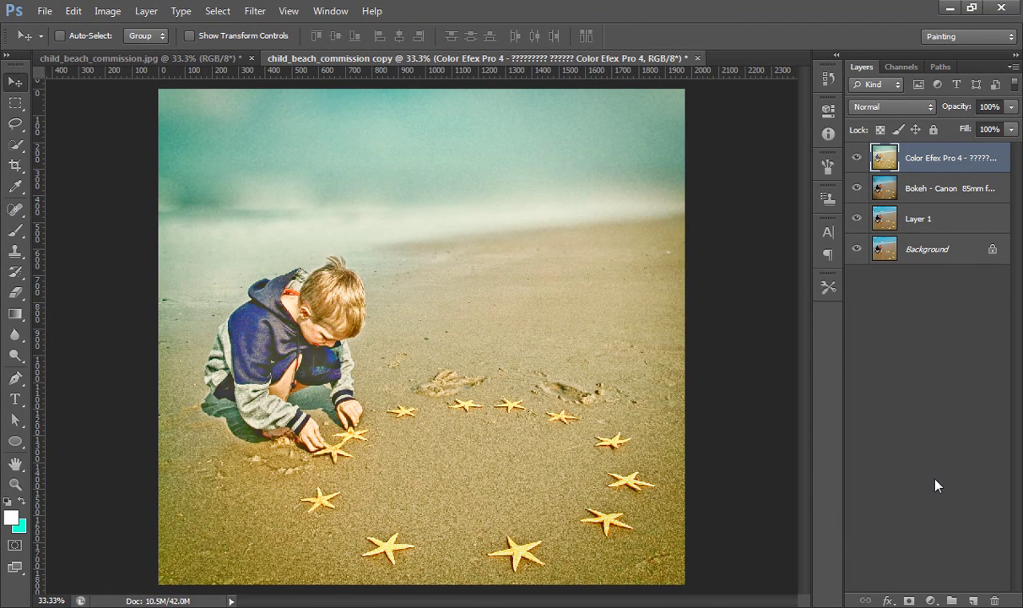
Step: Add a Gradient Map adjustment layer using the Black, White gradient preset
{"action": "left_click", "coordinate": [931, 600]}
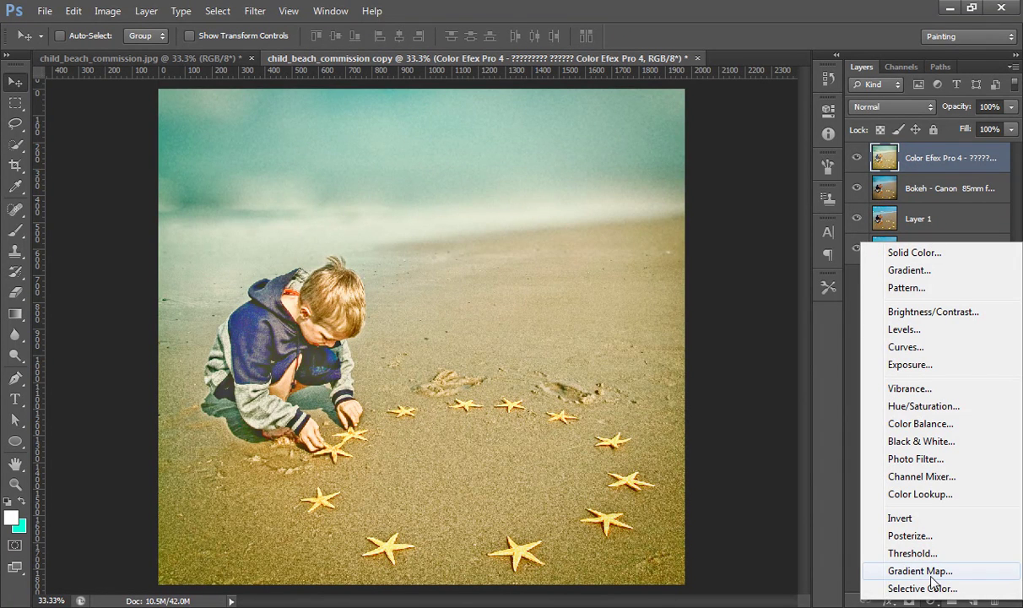
{"action": "left_click", "coordinate": [933, 572]}
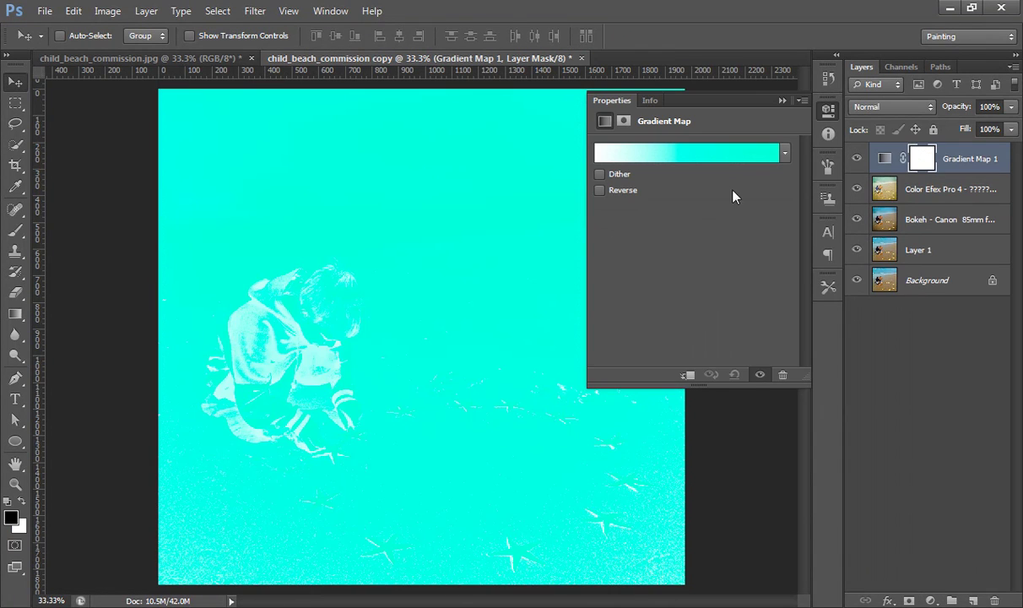
{"action": "left_click", "coordinate": [730, 159]}
{"action": "left_click", "coordinate": [709, 84]}
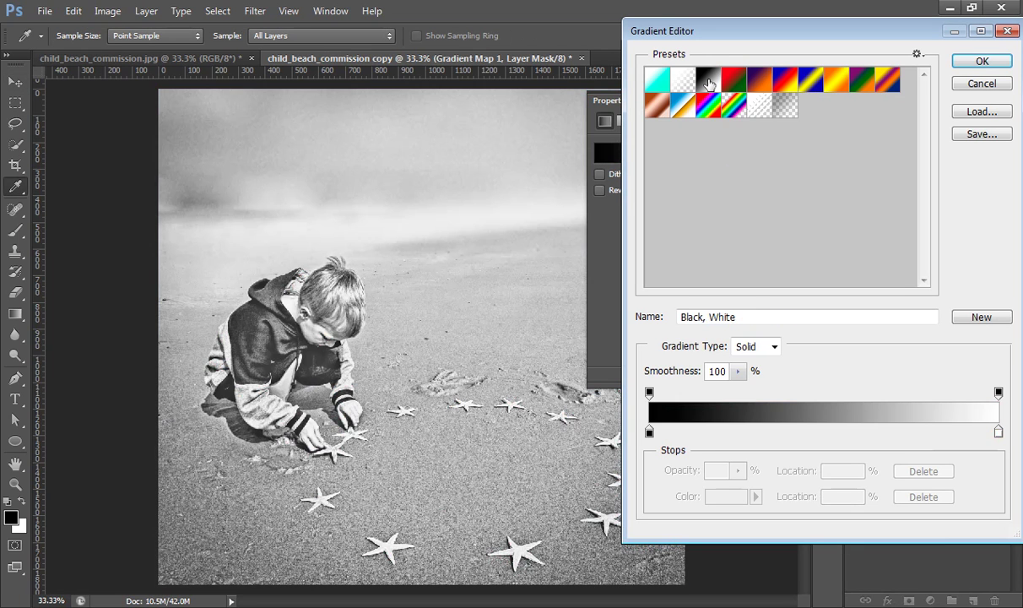
{"action": "left_click", "coordinate": [968, 64]}
Step: Blend the gradient map layer in Soft Light at 46% opacity
{"action": "left_click", "coordinate": [782, 99]}
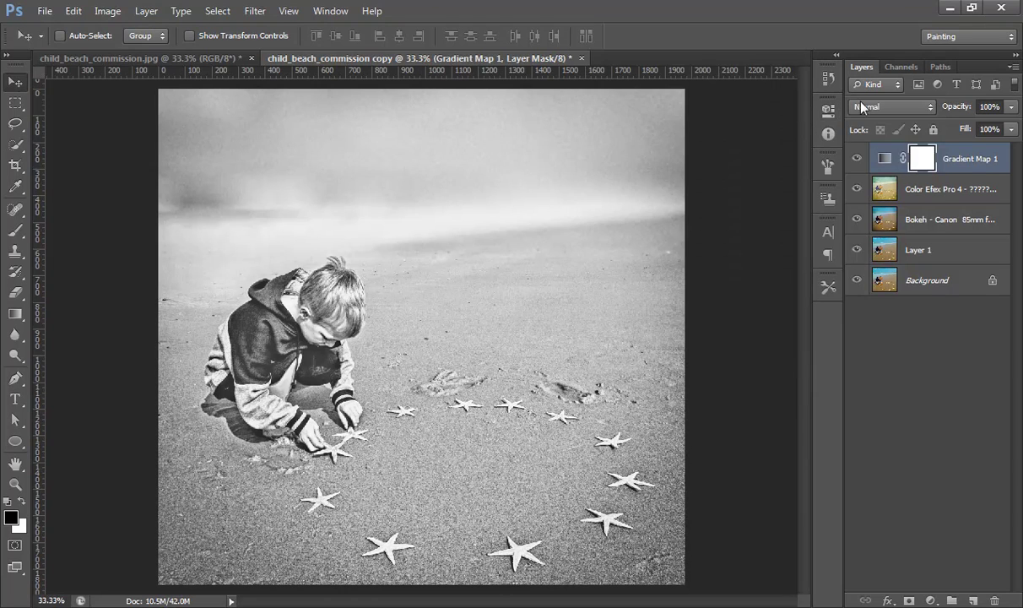
{"action": "left_click", "coordinate": [874, 107]}
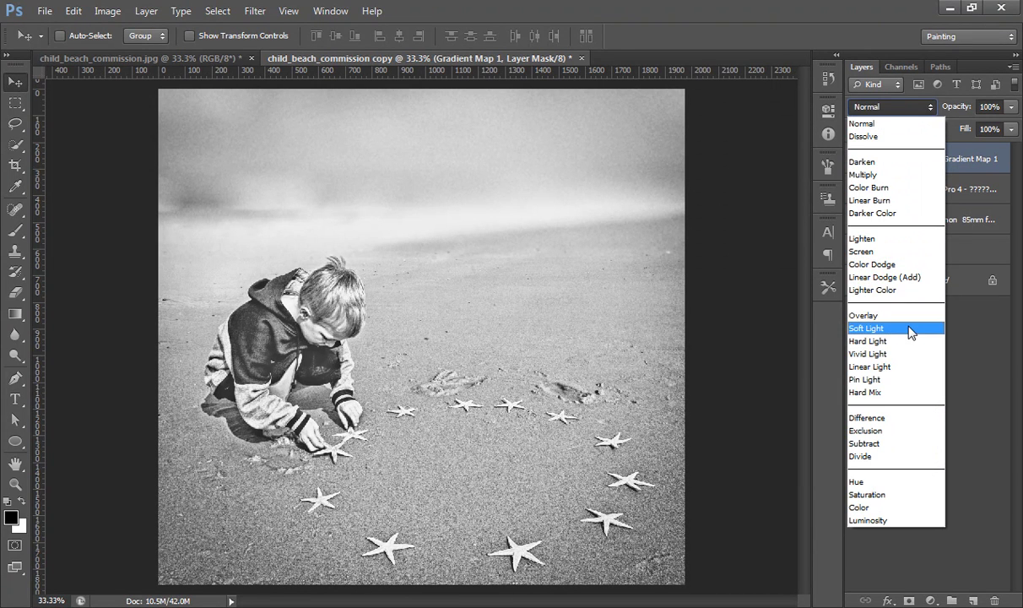
{"action": "left_click", "coordinate": [910, 332]}
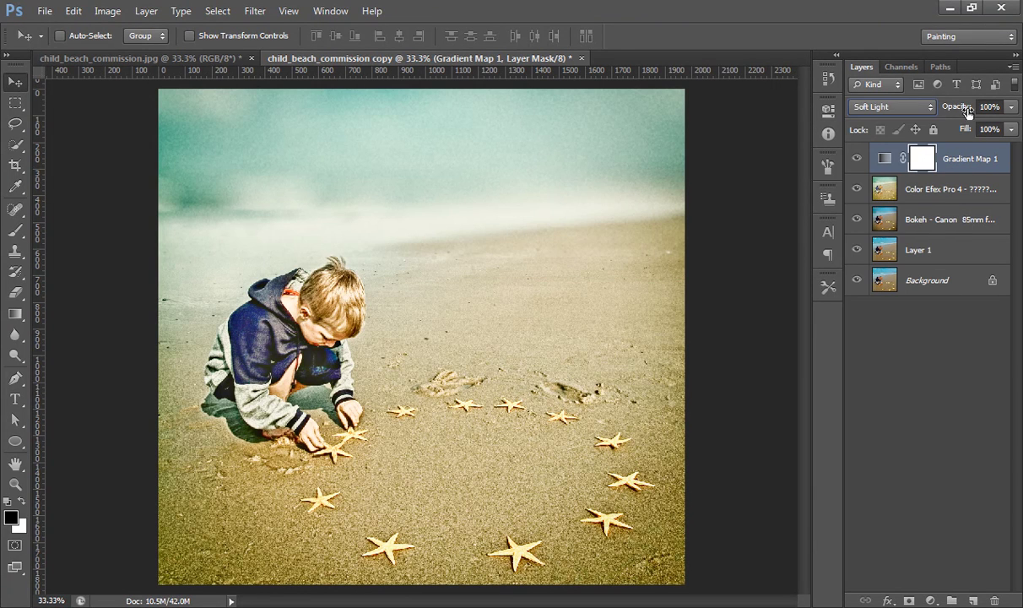
{"action": "left_click_drag", "start_coordinate": [967, 110], "coordinate": [925, 118]}
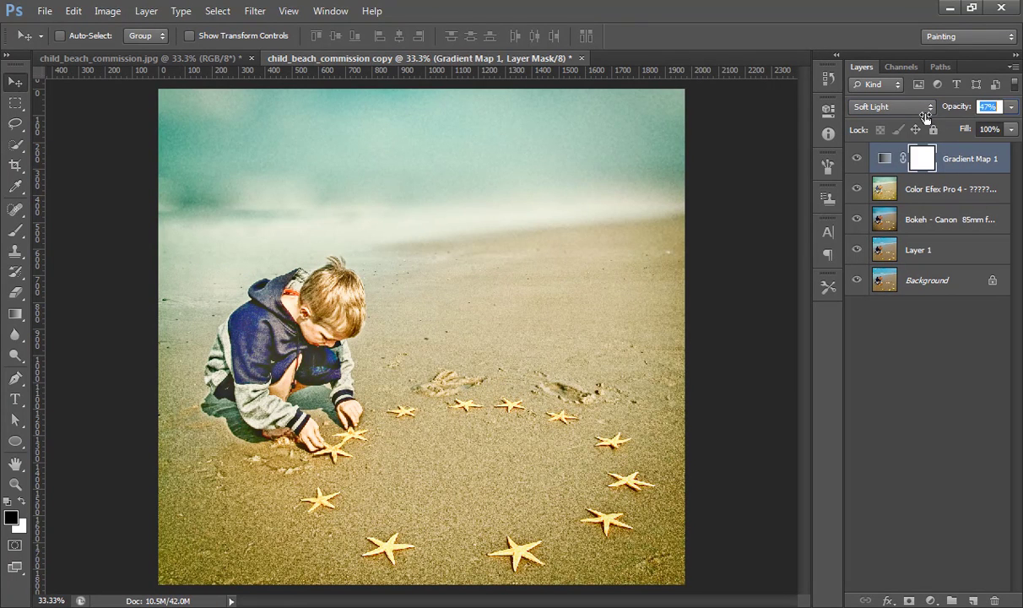
{"action": "left_click", "coordinate": [909, 377]}
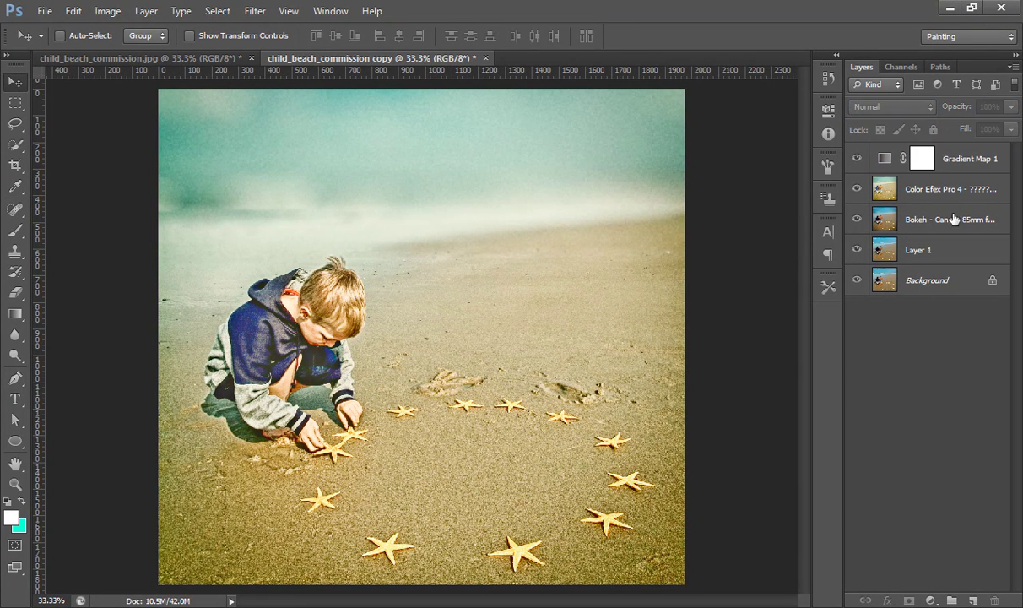
Step: Reset the foreground and background colour swatches to default black and white
{"action": "left_click", "coordinate": [962, 169]}
{"action": "key", "text": "ctrl+backslash"}
{"action": "key", "text": "d"}
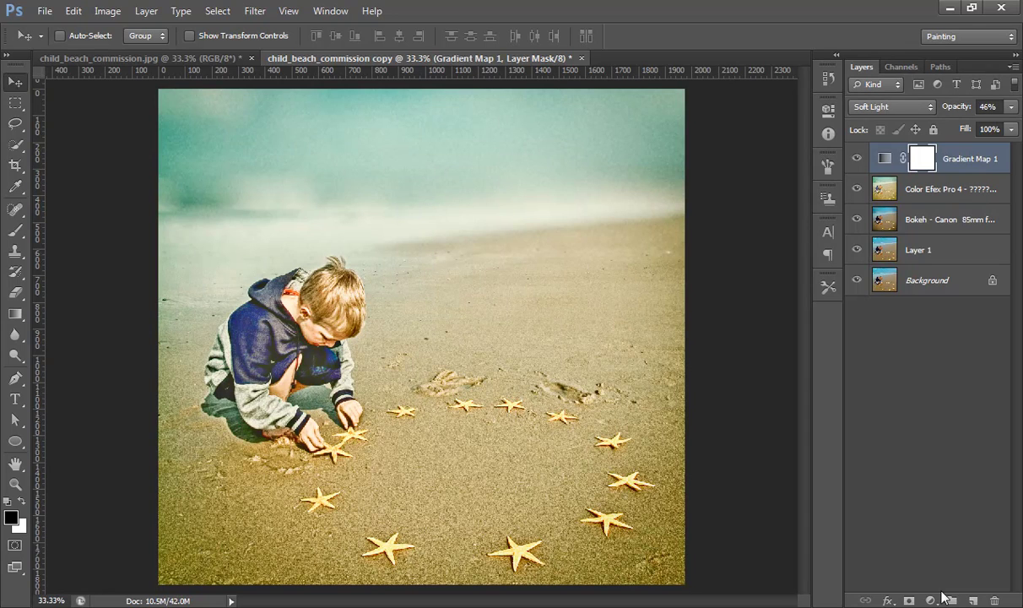
{"action": "left_click", "coordinate": [932, 599]}
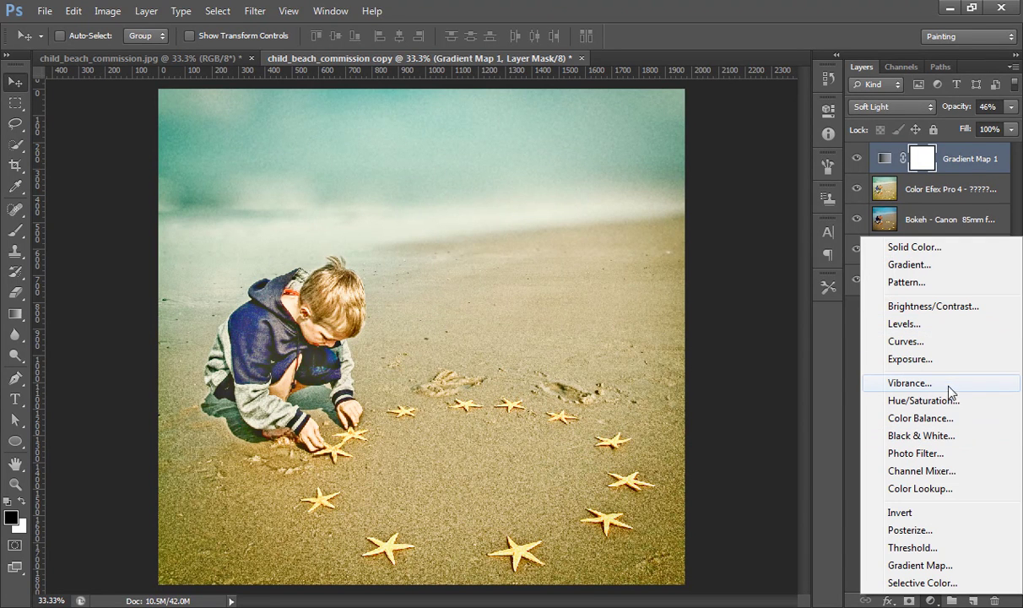
Step: Add a Color Balance layer on top with the midtones' Cyan–Red slider shifted toward cyan at -10
{"action": "left_click", "coordinate": [920, 418]}
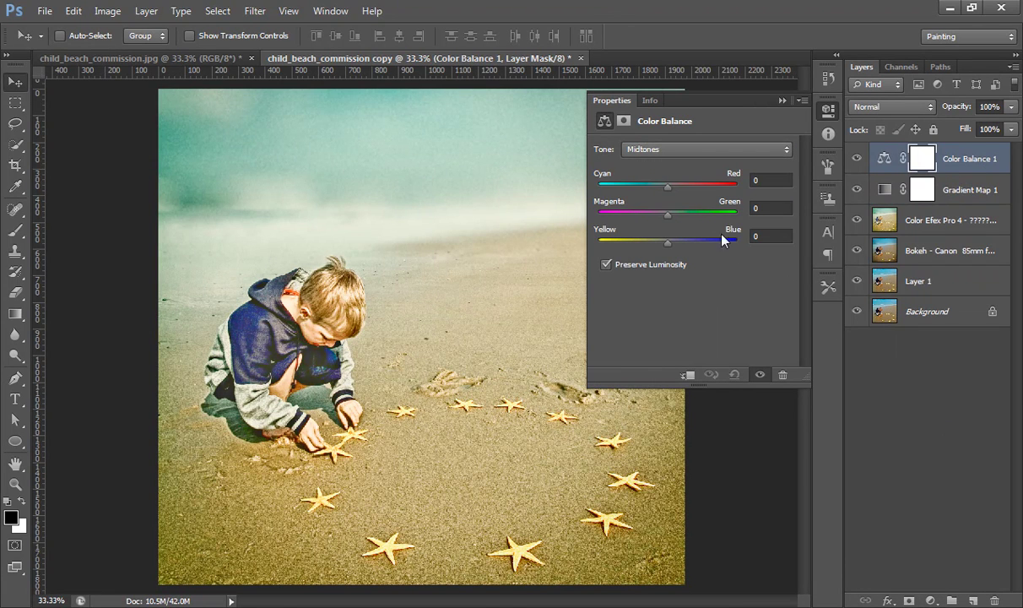
{"action": "mouse_move", "coordinate": [667, 184]}
{"action": "left_mouse_down"}
{"action": "mouse_move", "coordinate": [654, 193]}
{"action": "mouse_move", "coordinate": [667, 218]}
{"action": "mouse_move", "coordinate": [655, 245]}
{"action": "left_mouse_up"}
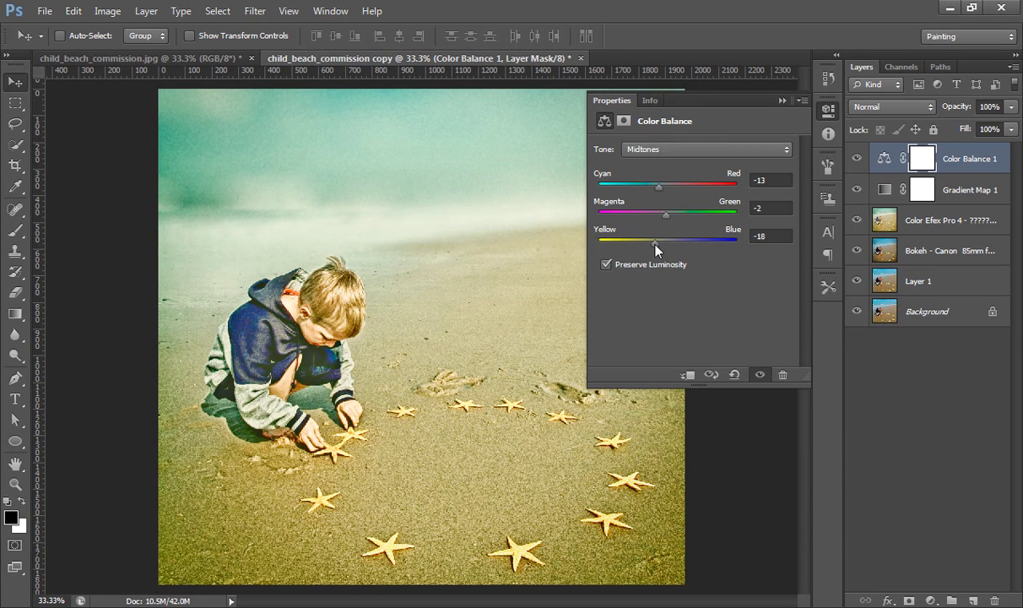
{"action": "left_click", "coordinate": [781, 101]}
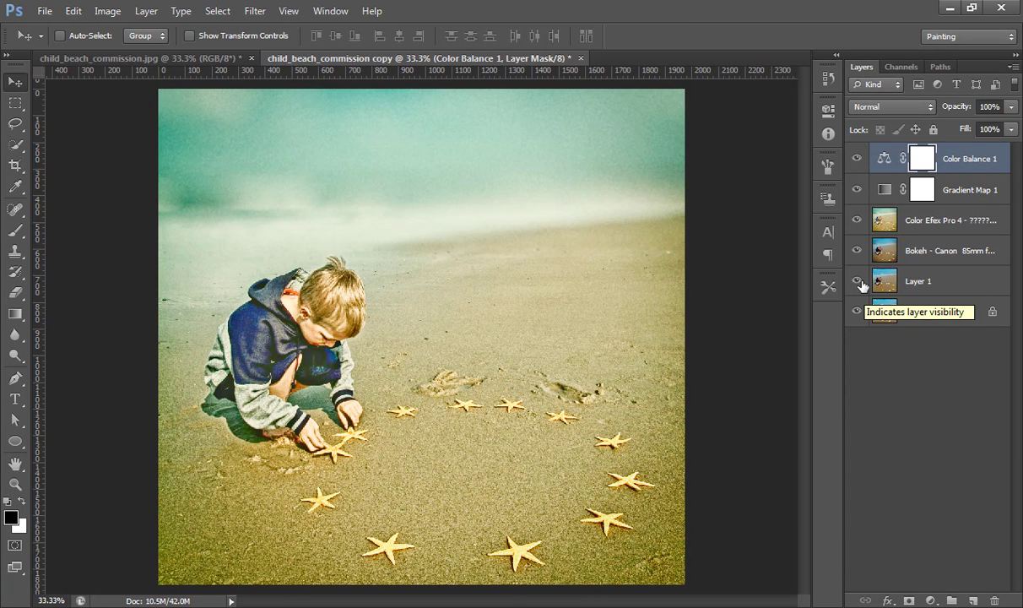
{"action": "left_click_drag", "start_coordinate": [860, 284], "coordinate": [859, 163]}
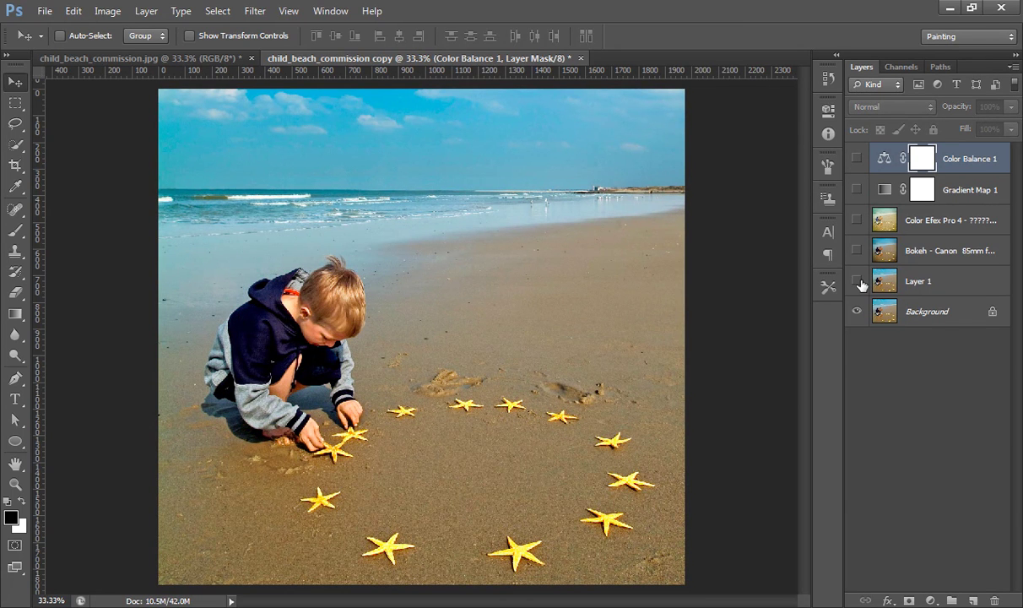
{"action": "left_click_drag", "start_coordinate": [860, 285], "coordinate": [860, 161]}
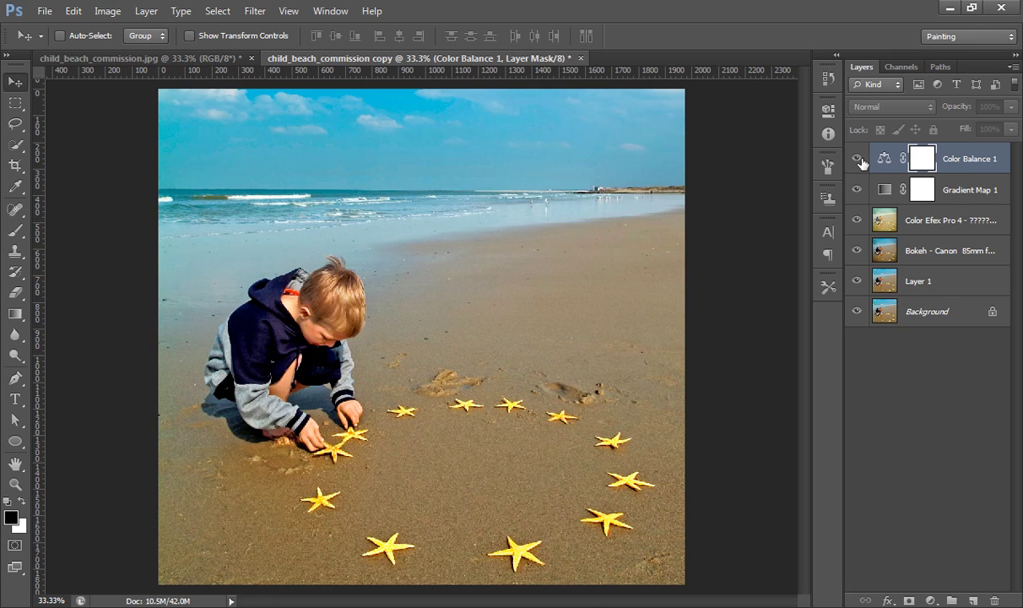